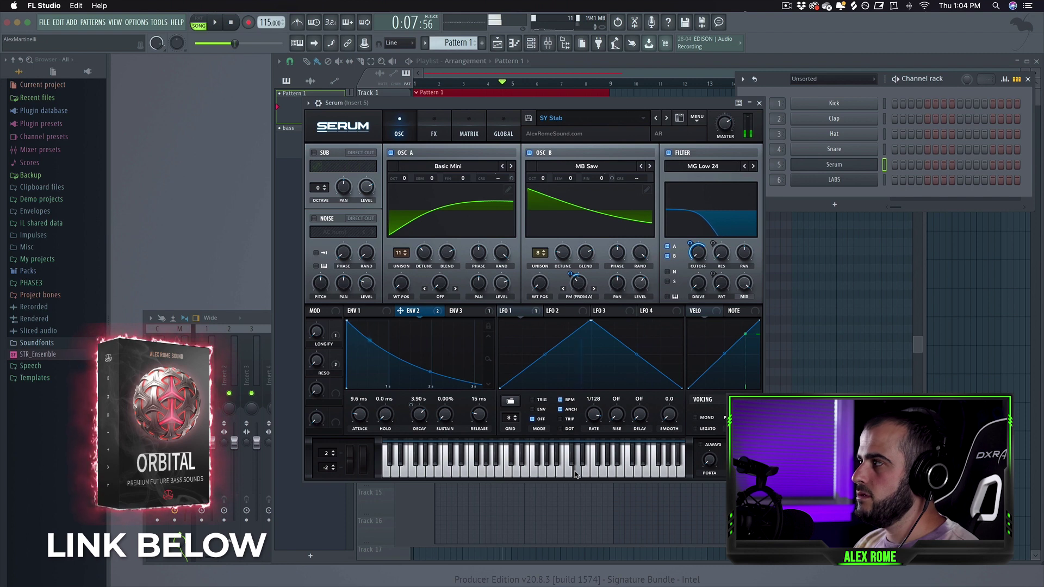
# Close the Serum plugin window and reposition its empty piano roll over the playlist
pyautogui.click(760, 103)
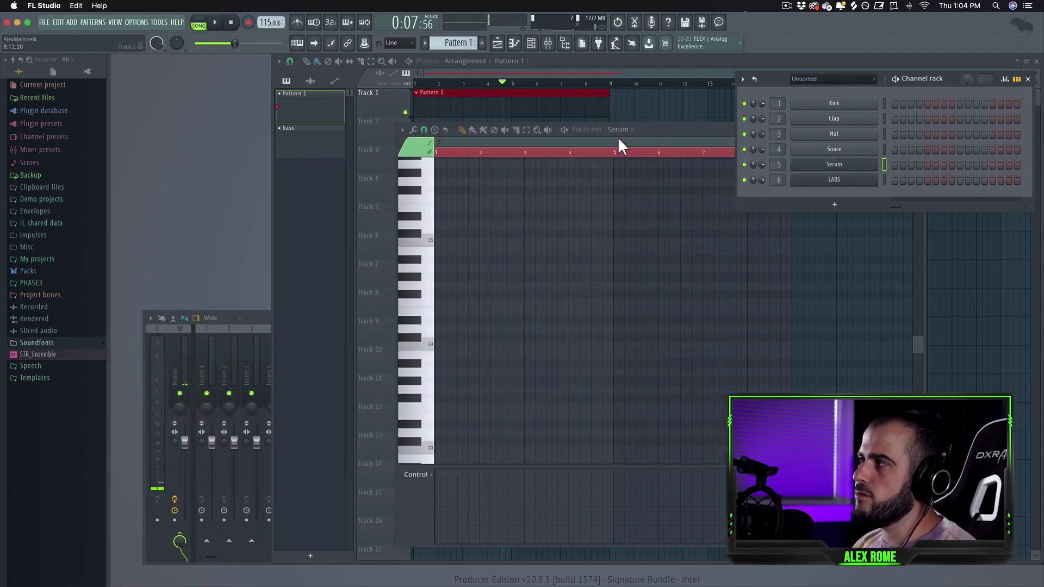
pyautogui.moveTo(618, 137); pyautogui.dragTo(592, 231)
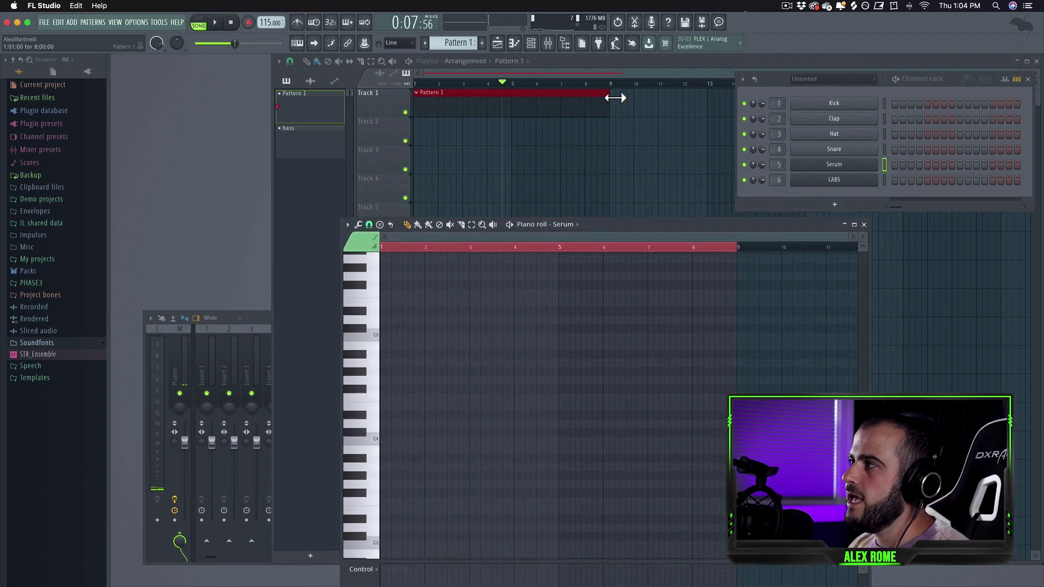
pyautogui.moveTo(615, 98); pyautogui.dragTo(586, 99)
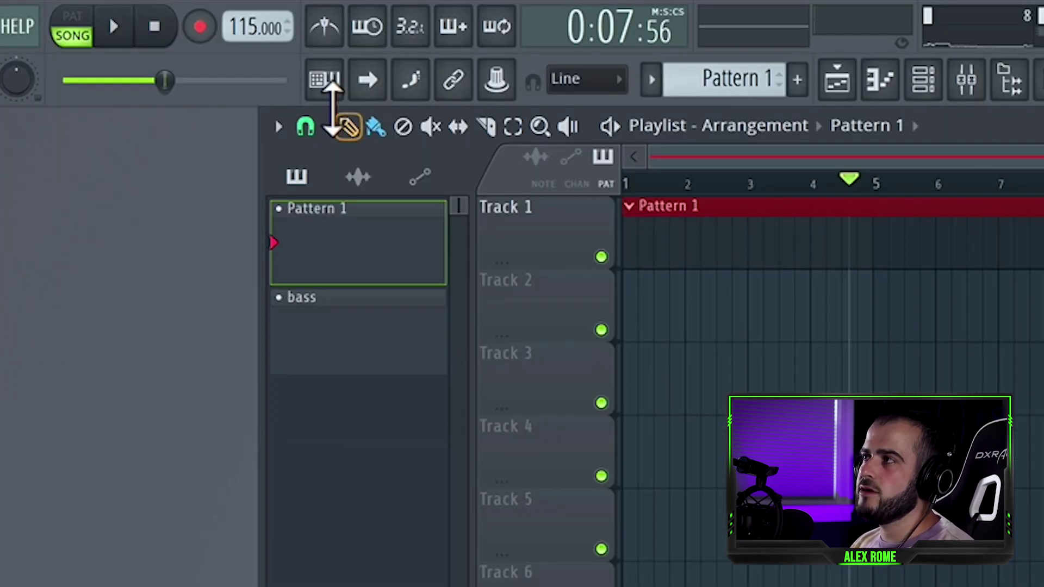
pyautogui.moveTo(254, 50); pyautogui.dragTo(270, 40)
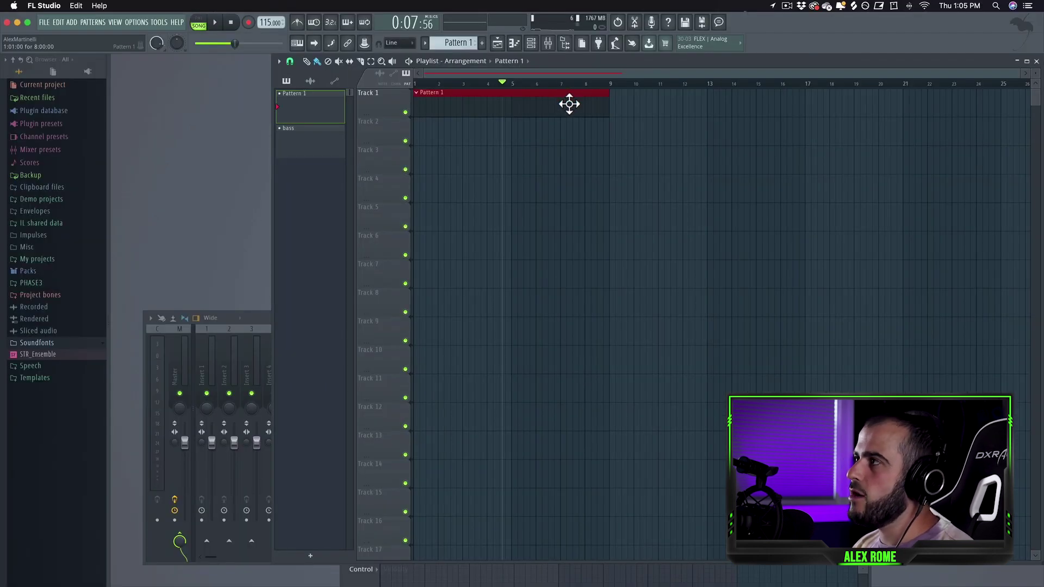
pyautogui.click(526, 46)
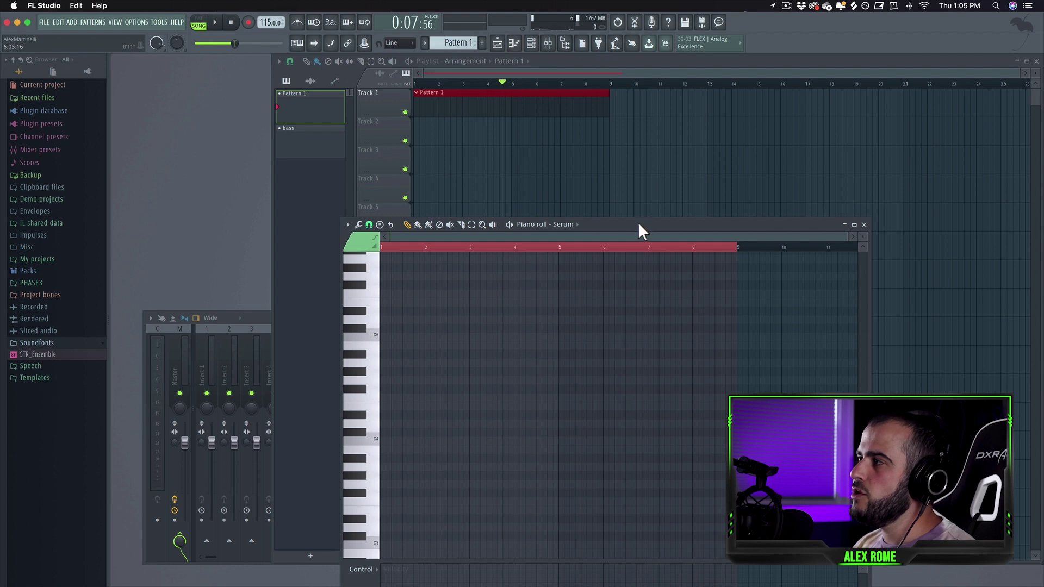
pyautogui.moveTo(638, 222); pyautogui.dragTo(637, 127)
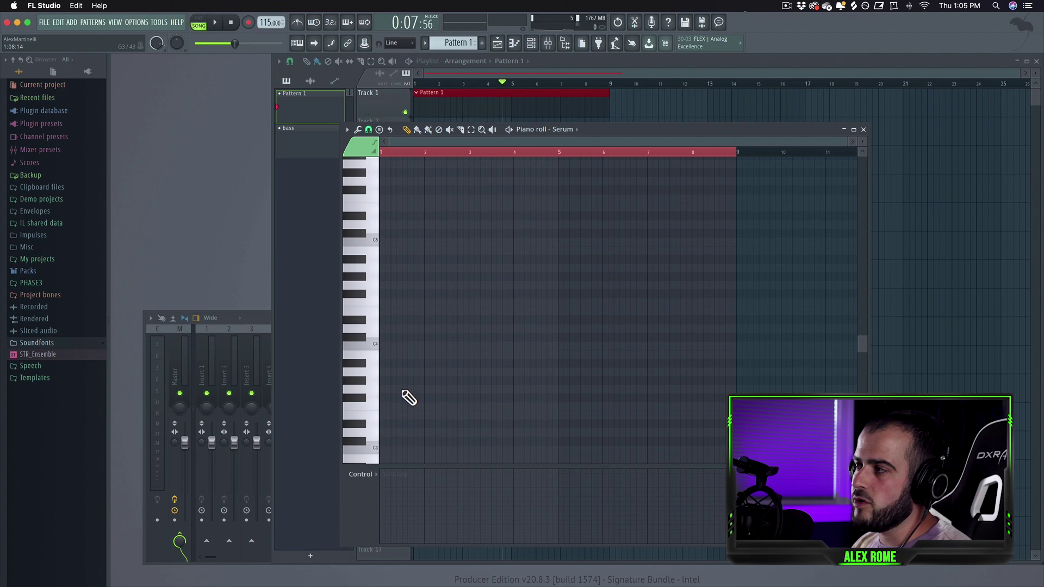
# Enter four consecutive one-bar C5 notes across bars 1 to 4 of the Serum piano roll
pyautogui.scroll(-2, 408, 398)
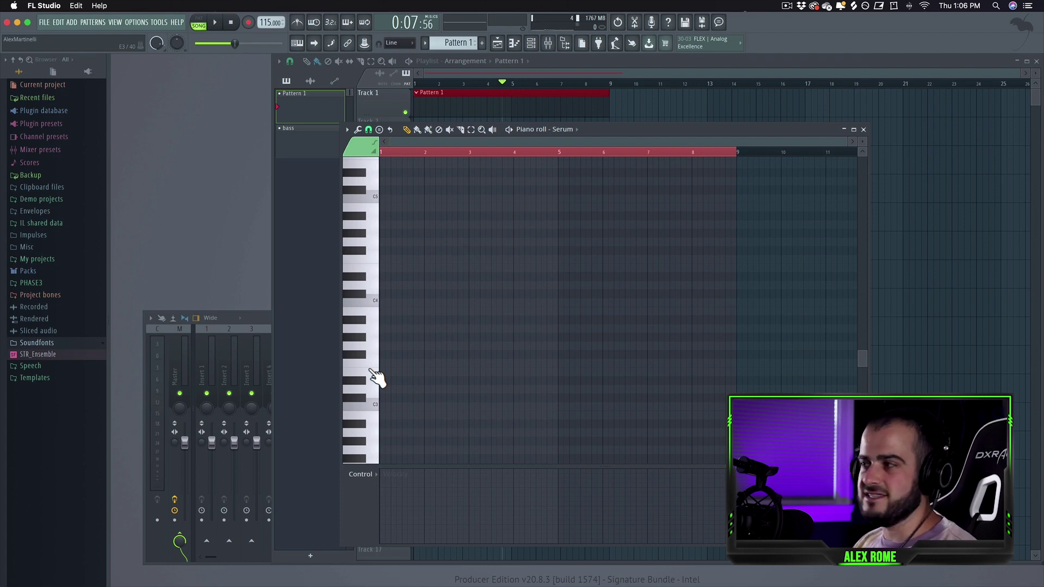
pyautogui.scroll(4, 410, 308)
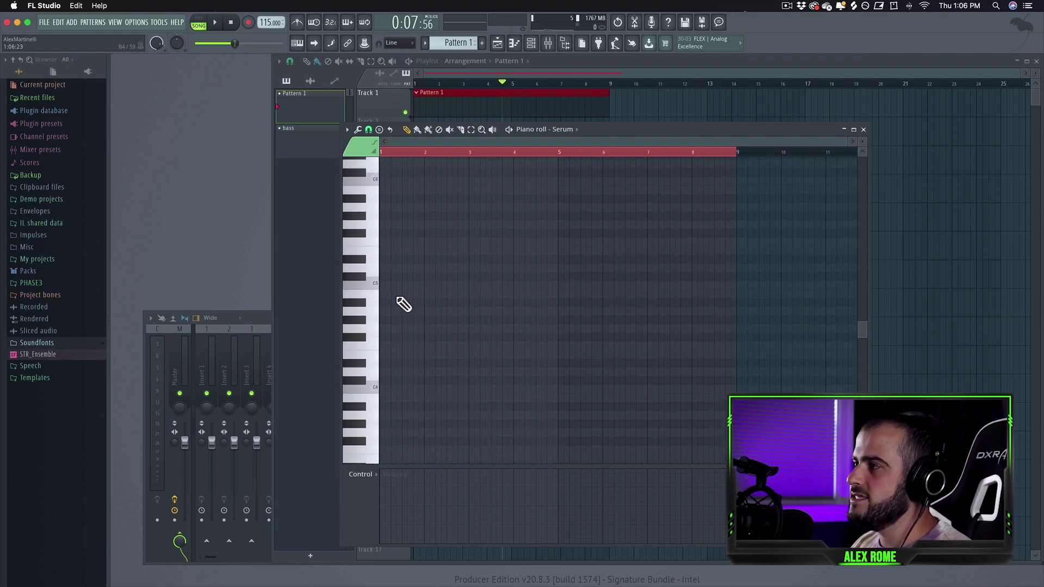
pyautogui.click(385, 286)
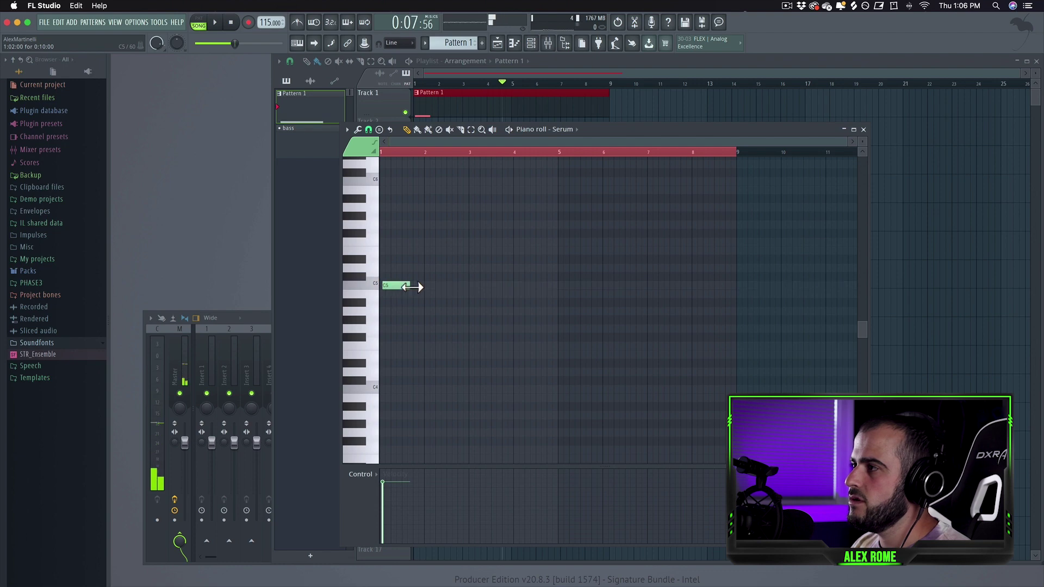
pyautogui.click(405, 286)
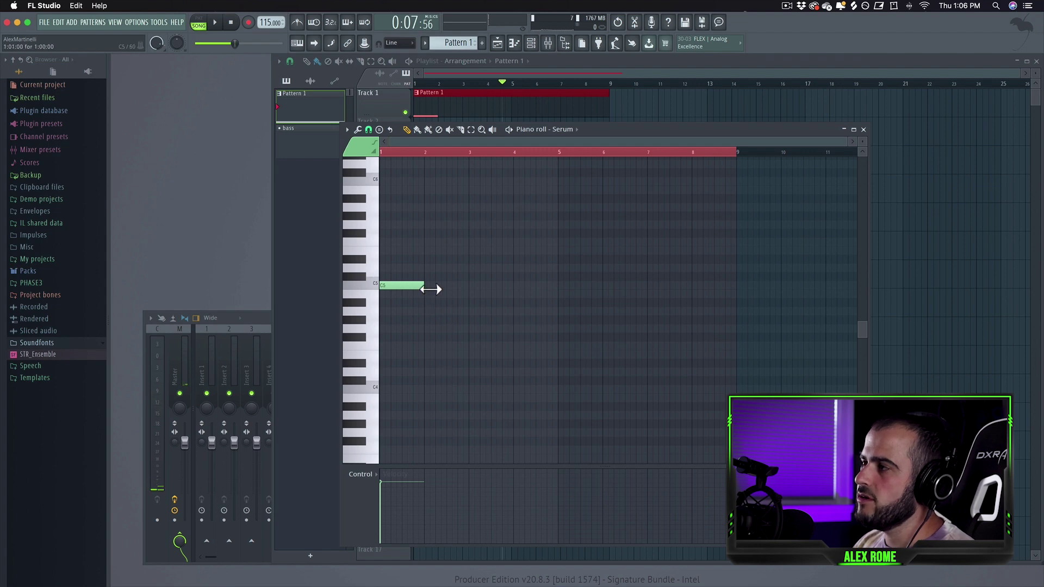
pyautogui.click(430, 288)
pyautogui.click(449, 290)
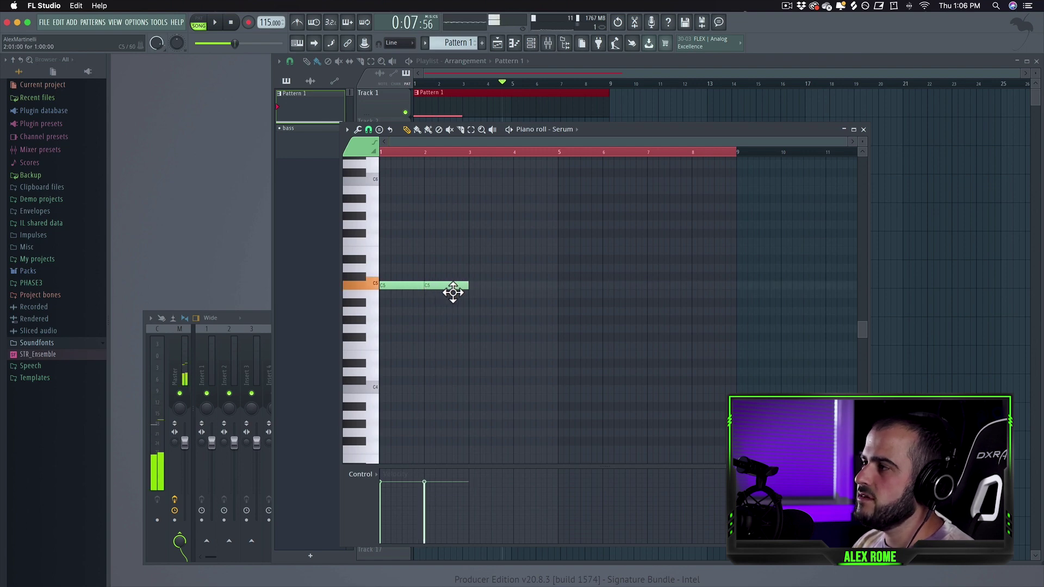
pyautogui.click(451, 291)
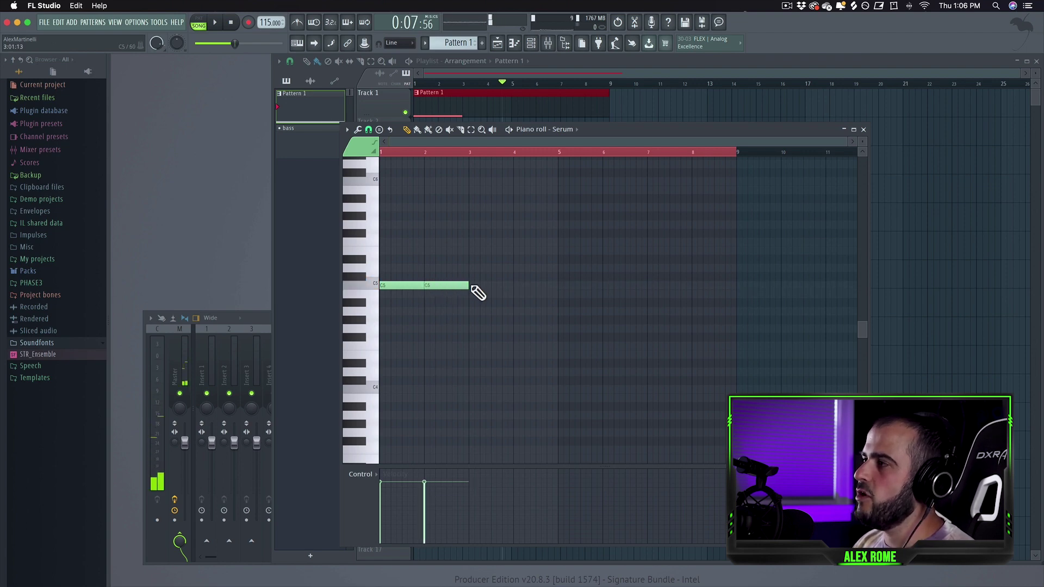
pyautogui.click(472, 288)
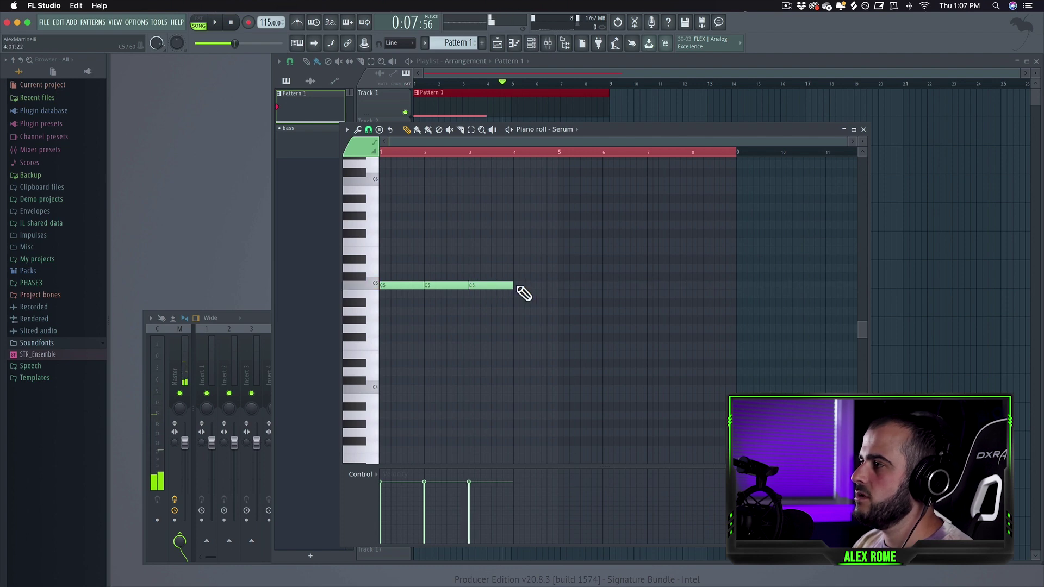
pyautogui.click(520, 288)
pyautogui.scroll(2, 517, 294)
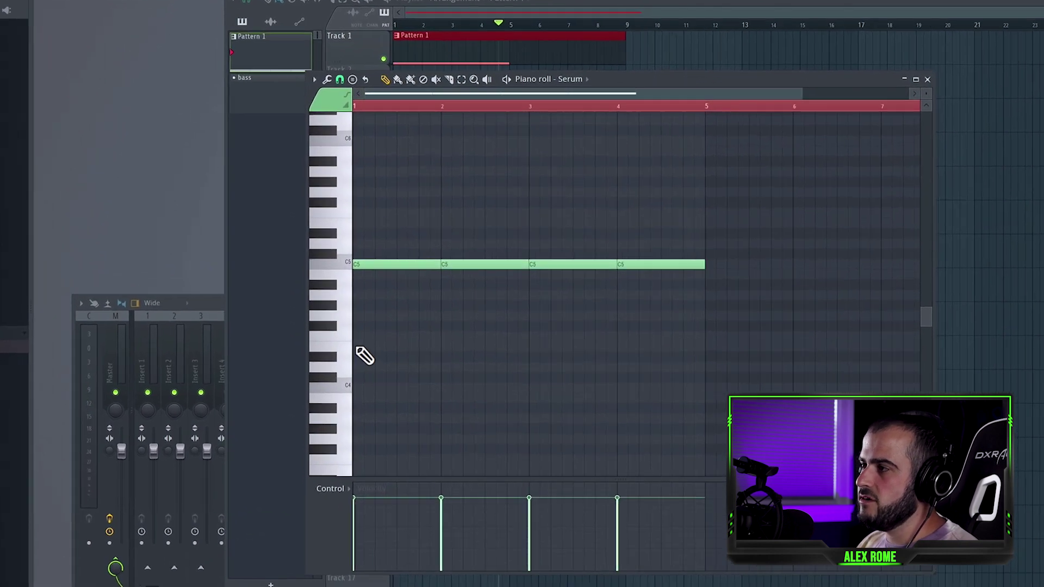
# Add one-bar notes E4, F4, A4 and G4 beneath the C5 notes in bars 1 to 4, and audition them
pyautogui.click(378, 349)
pyautogui.press('space')
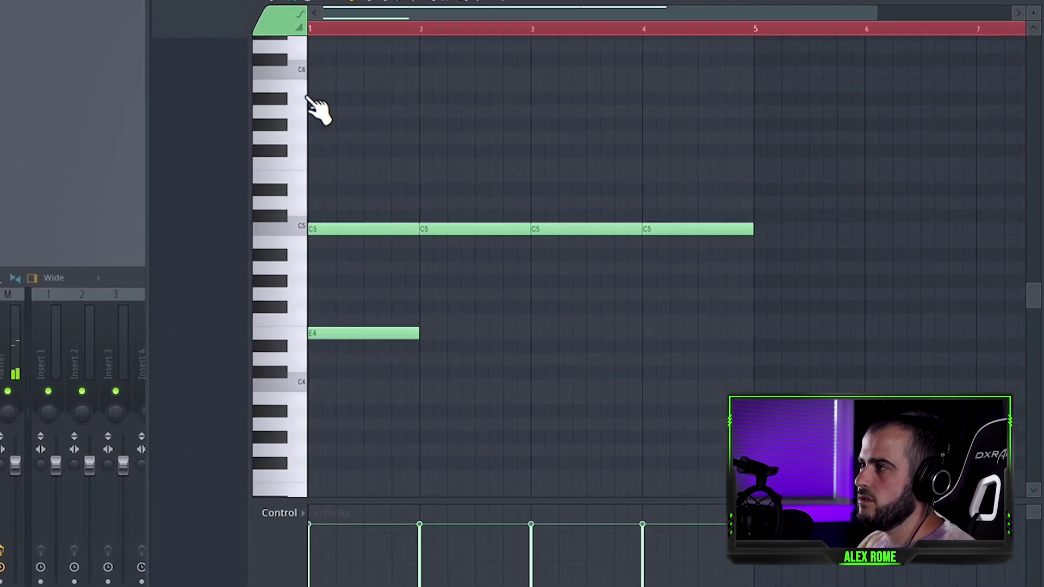
pyautogui.press('space')
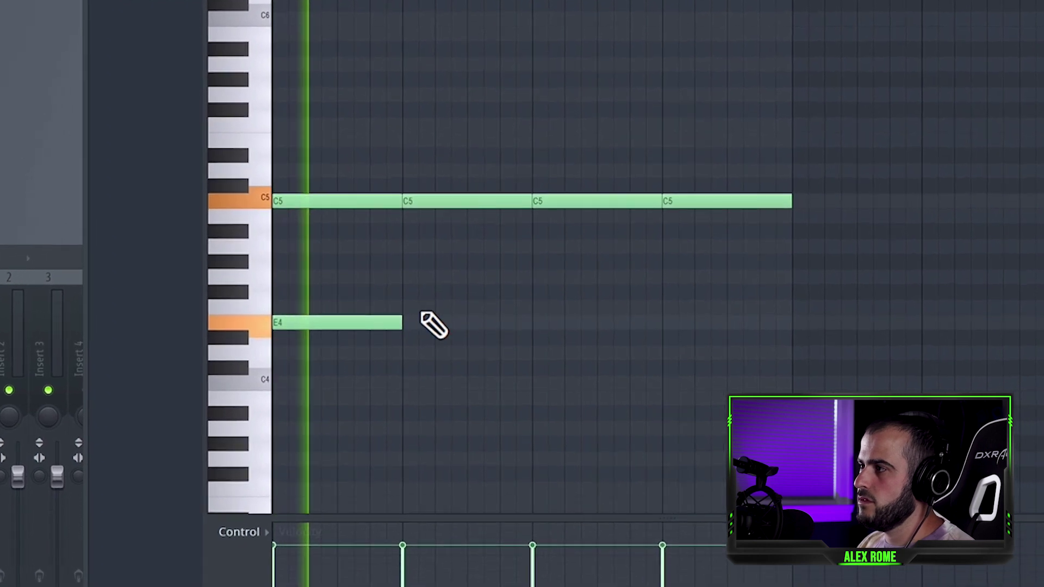
pyautogui.press('space')
pyautogui.click(438, 310)
pyautogui.click(547, 279)
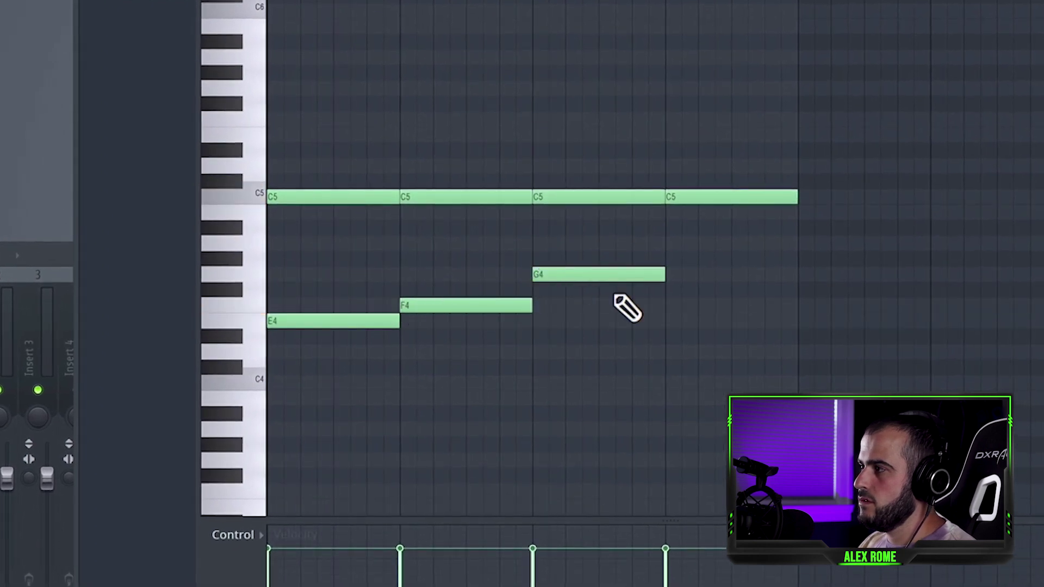
pyautogui.moveTo(603, 276); pyautogui.dragTo(603, 248)
pyautogui.press('space')
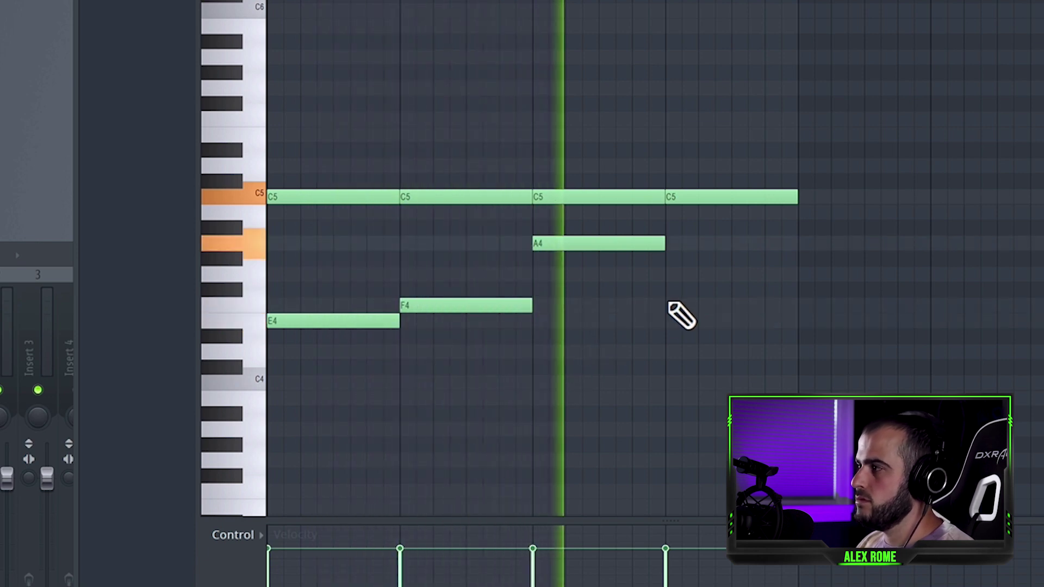
pyautogui.click(670, 274)
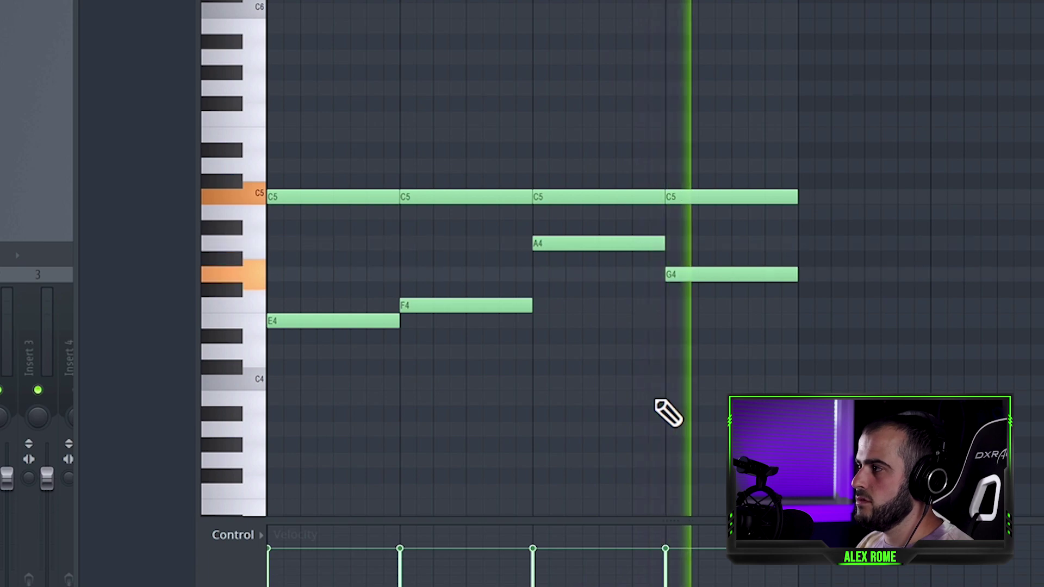
pyautogui.press('space')
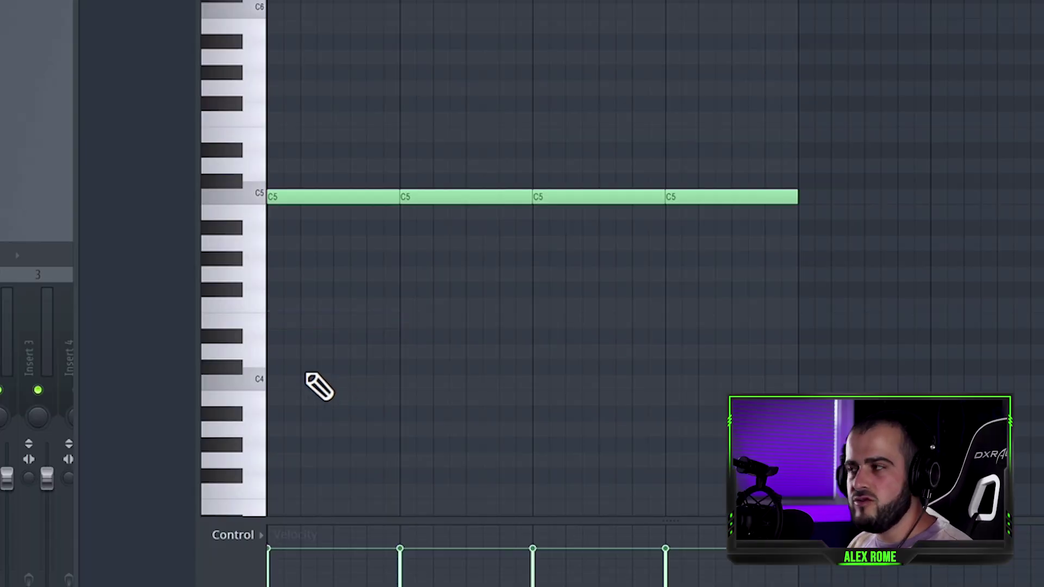
# Try a one-bar F#4 under the first C5, audition it and erase it
pyautogui.click(304, 291)
pyautogui.moveTo(313, 301); pyautogui.dragTo(306, 299)
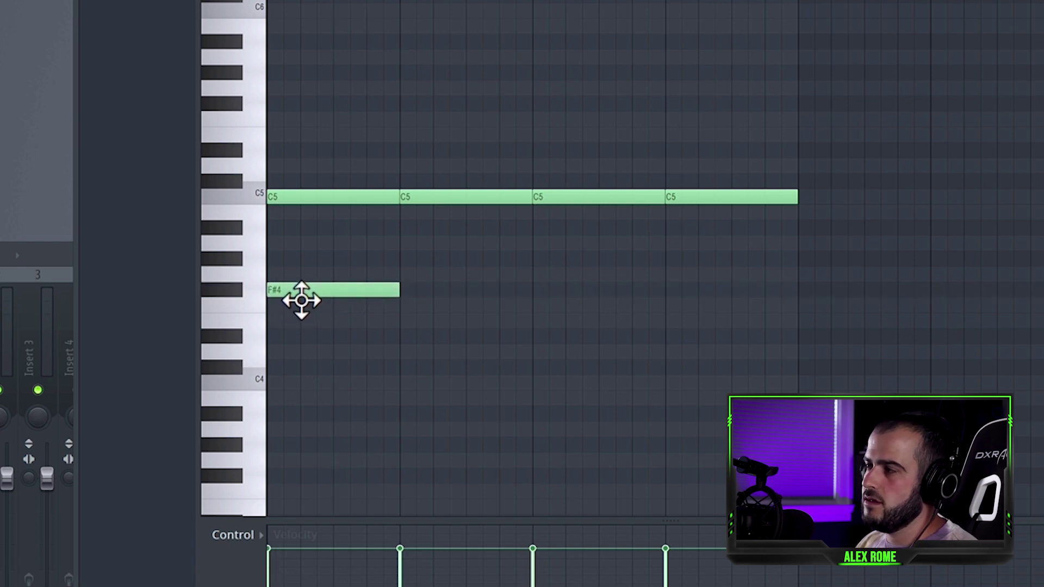
pyautogui.press('space')
pyautogui.press('space')
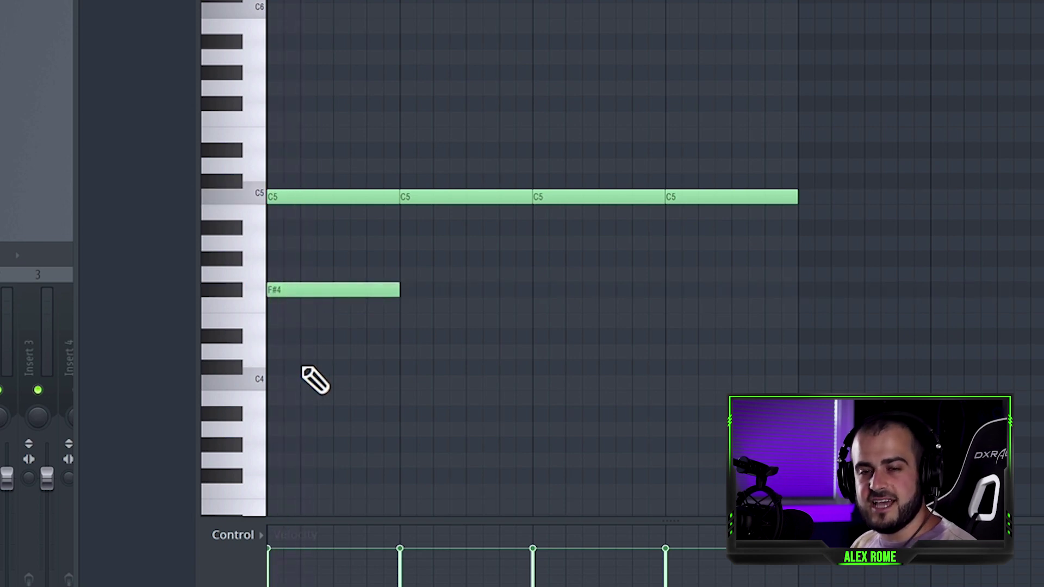
pyautogui.rightClick(350, 291)
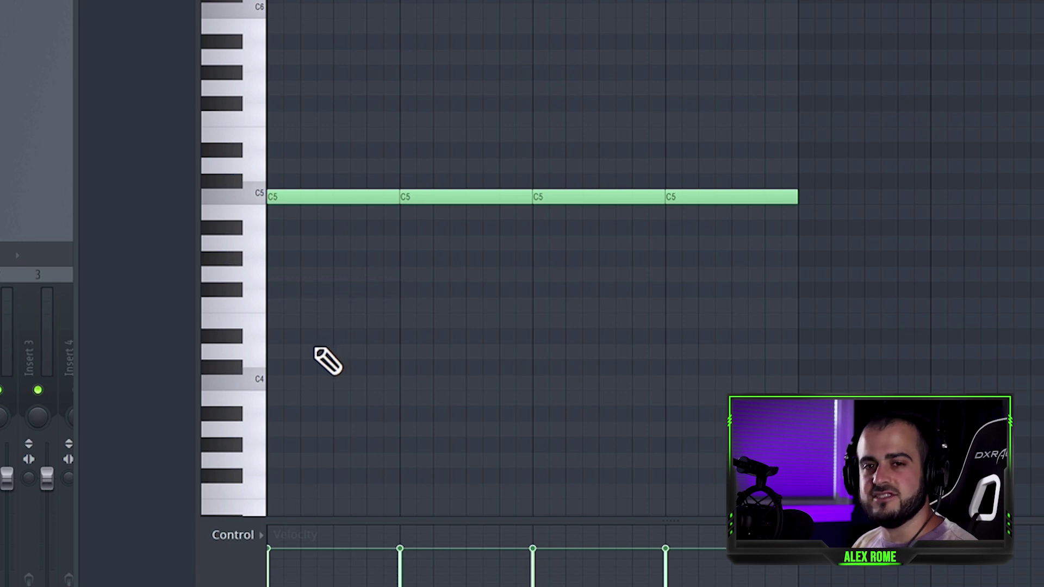
# Try a lower line of one-bar notes A4, G4, F4 and G4 under the C5 notes while playing the pattern
pyautogui.click(276, 246)
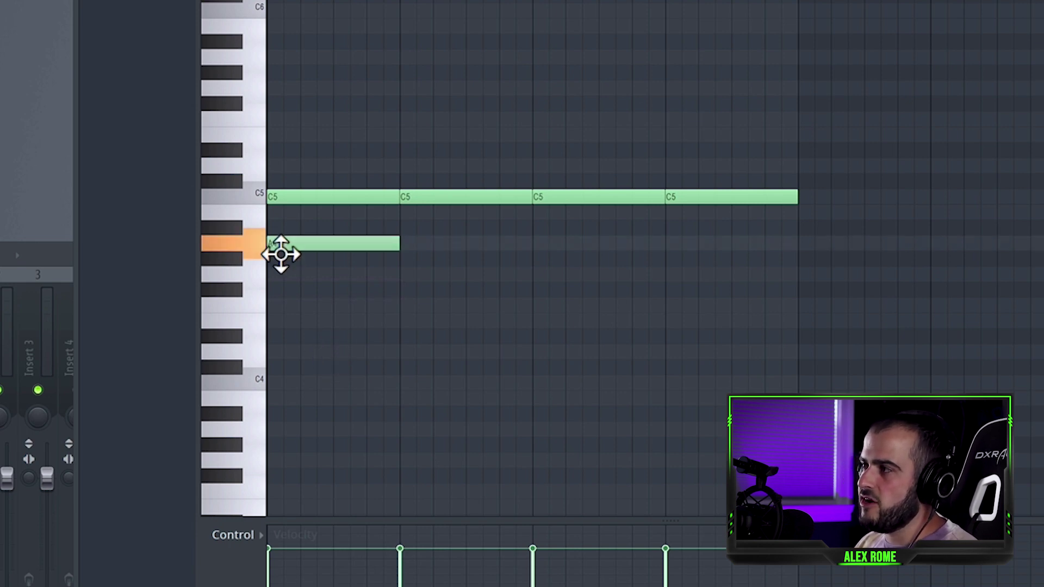
pyautogui.click(402, 276)
pyautogui.press('space')
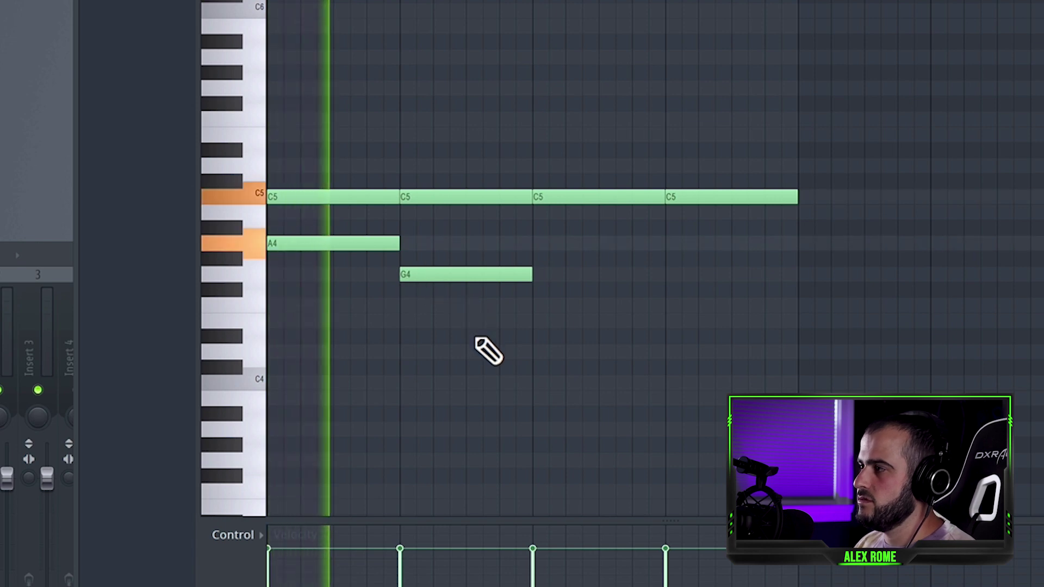
pyautogui.click(535, 305)
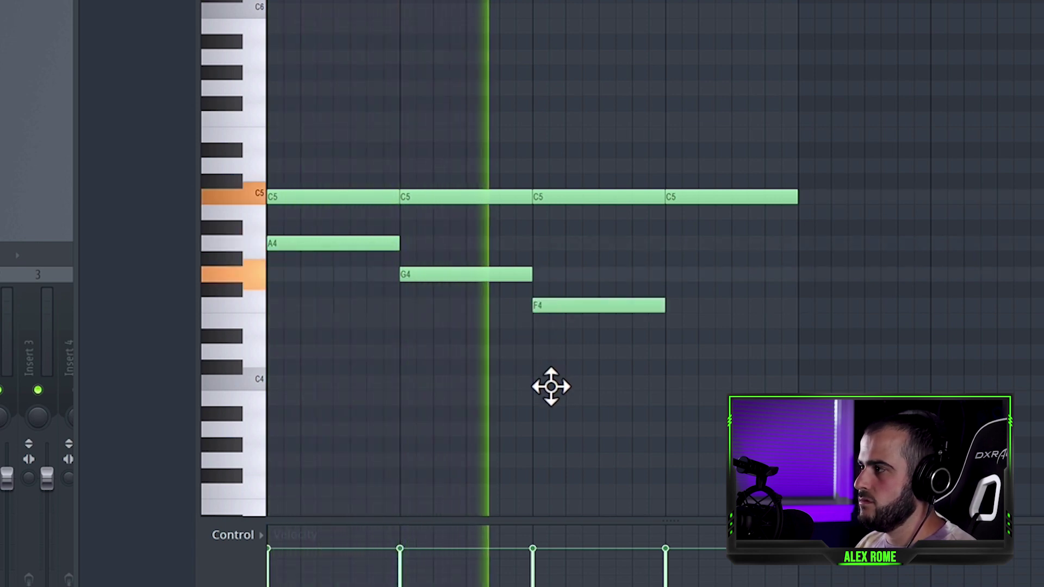
pyautogui.click(676, 276)
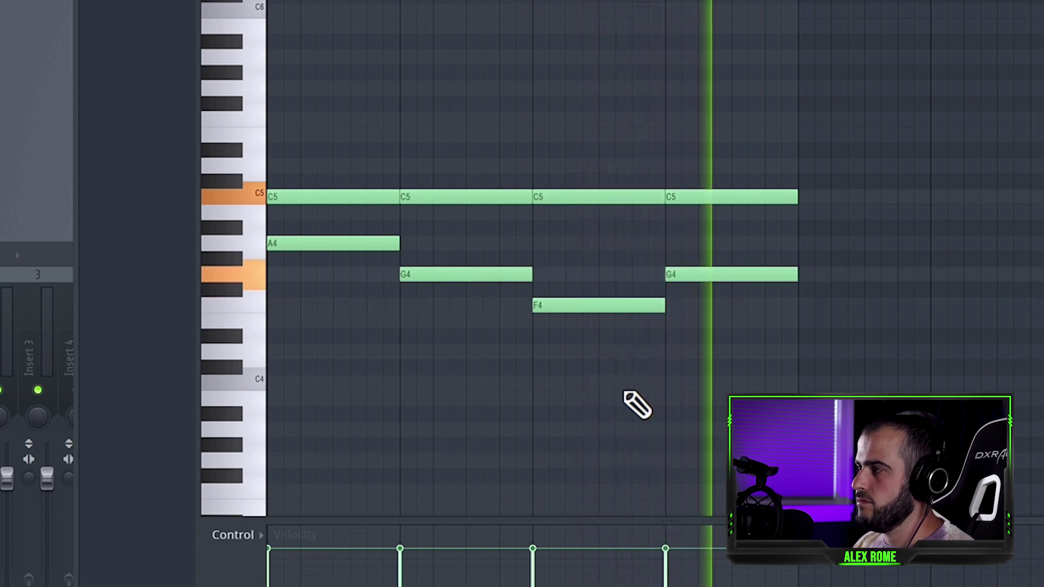
pyautogui.press('space')
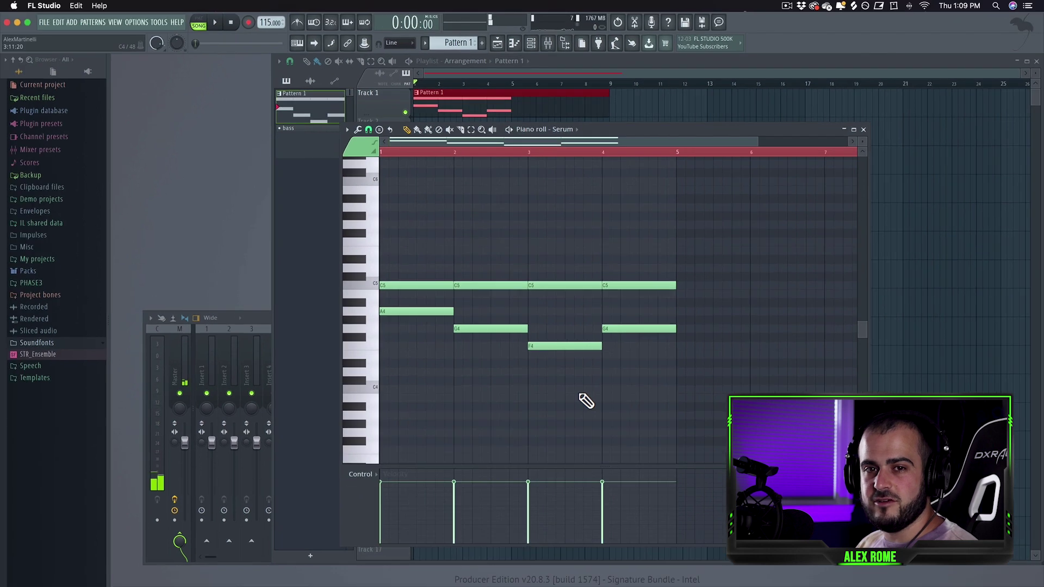
# Replace the lower line with one-bar notes E4, F4, A4 and G4 in bars 1 to 4
pyautogui.rightClick(565, 346)
pyautogui.rightClick(489, 329)
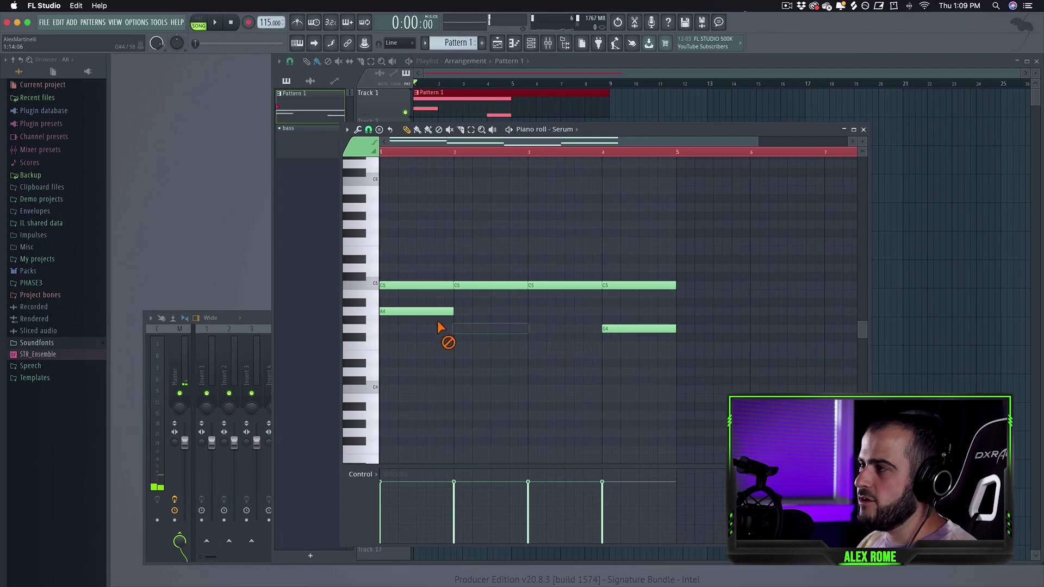
pyautogui.rightClick(605, 328)
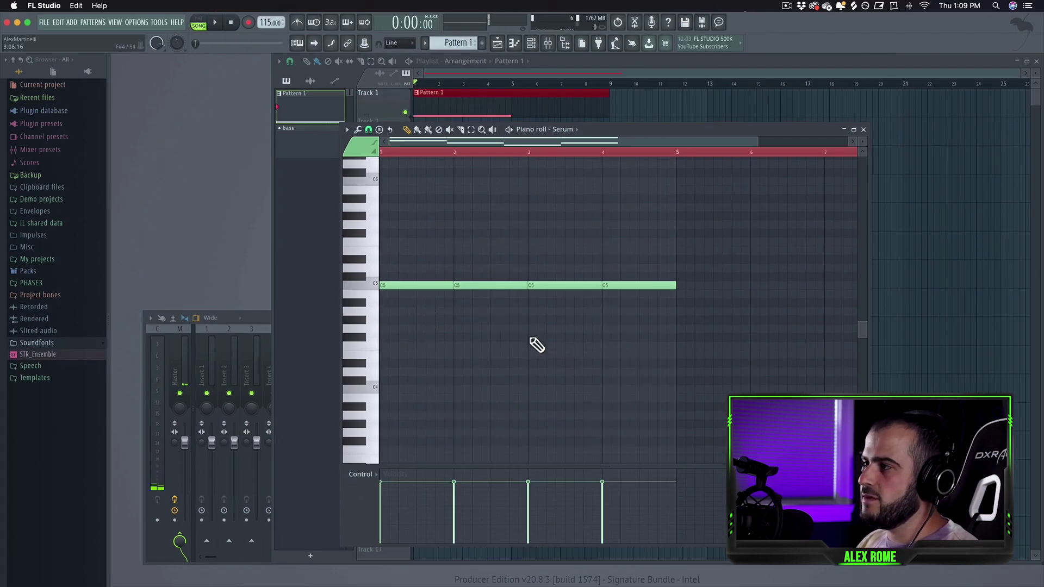
pyautogui.click(383, 357)
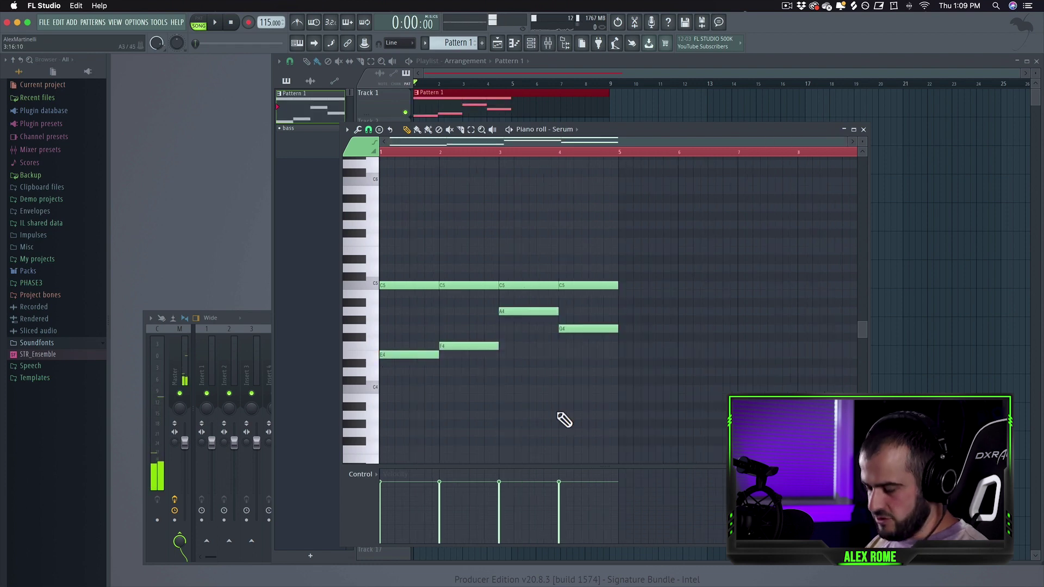
# Select all the notes in bars 1 to 4 and duplicate them into bars 5 to 8
pyautogui.moveTo(597, 385); pyautogui.dragTo(405, 284)
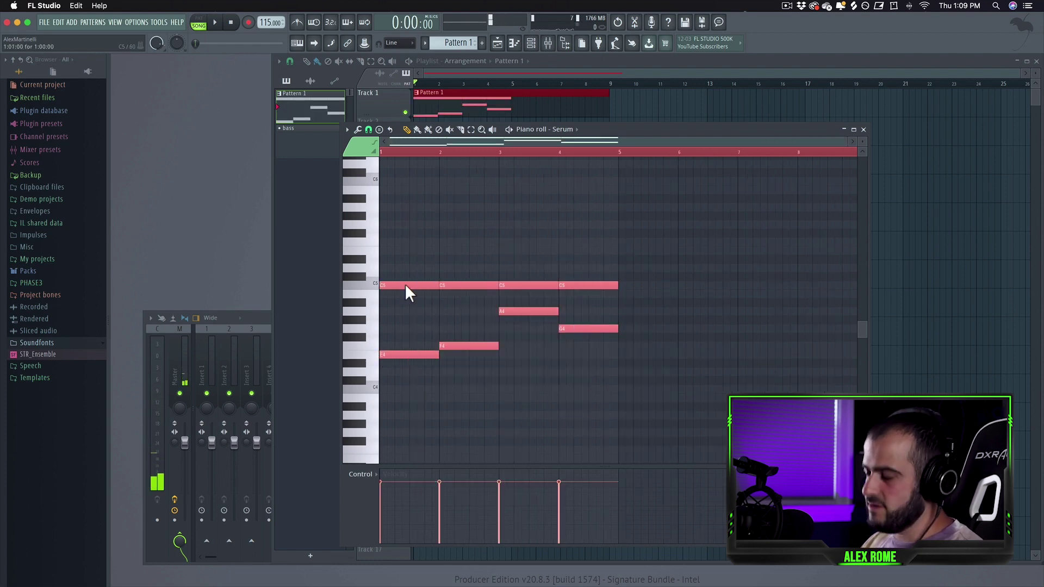
pyautogui.hotkey('shift', 'Right')
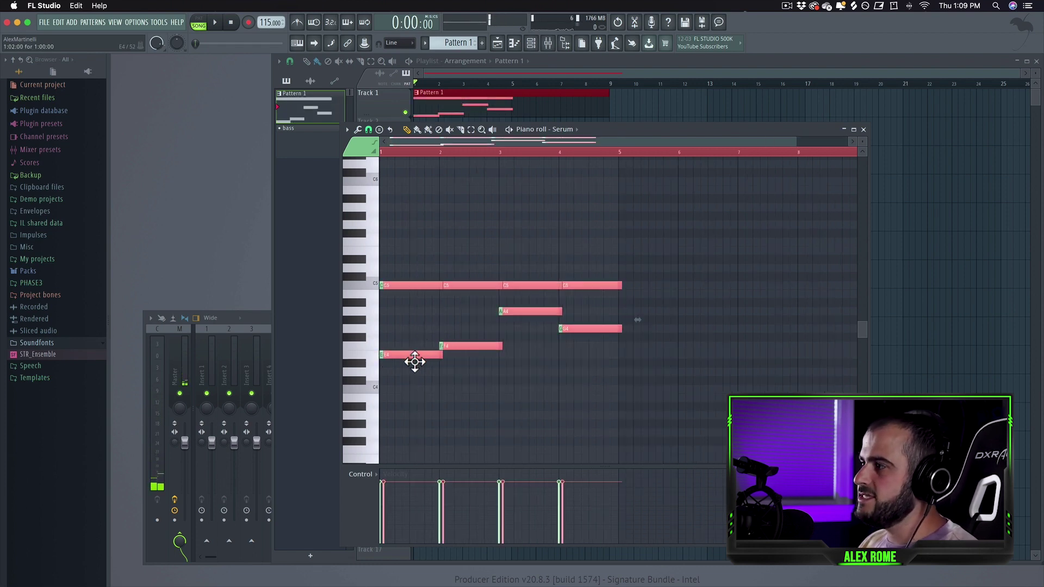
pyautogui.moveTo(414, 362); pyautogui.dragTo(650, 360)
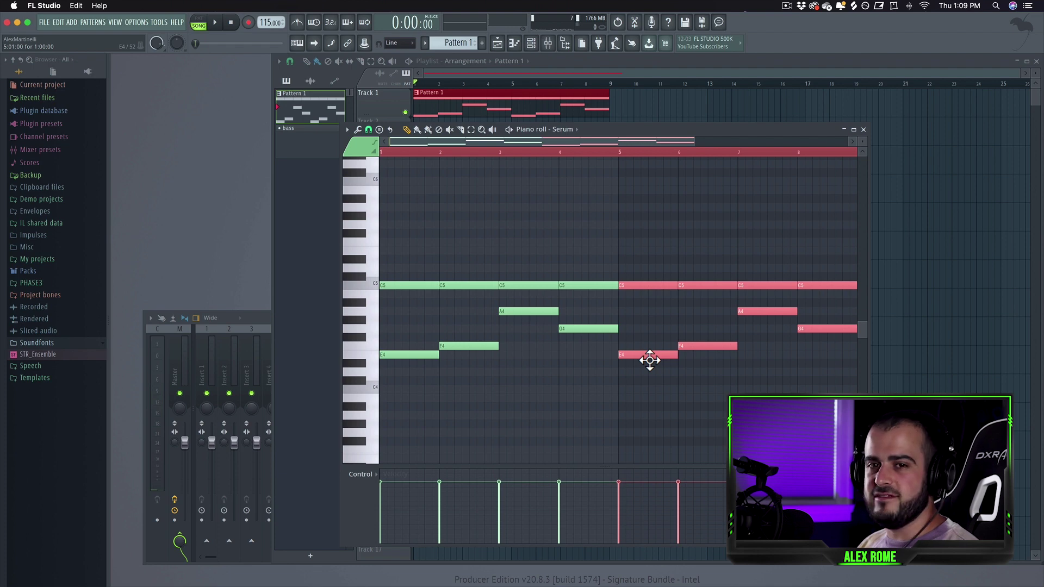
pyautogui.hscroll(3, 655, 358)
pyautogui.scroll(-2, 655, 358)
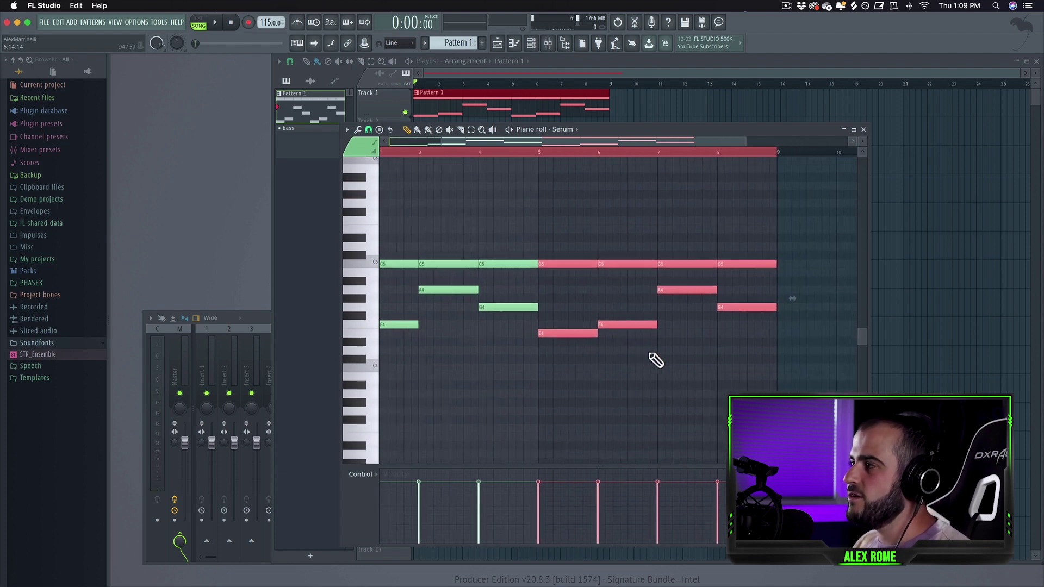
# Shorten the E4 at the start of bar 5, fill the rest of the bar with a 10-step C4, and play the pattern
pyautogui.scroll(4, 643, 352)
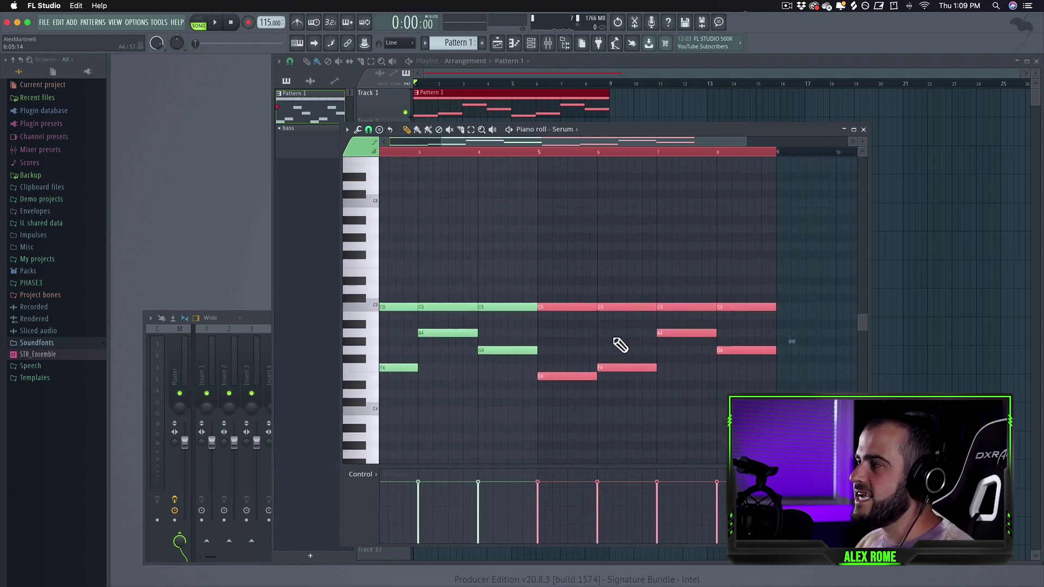
pyautogui.click(587, 392)
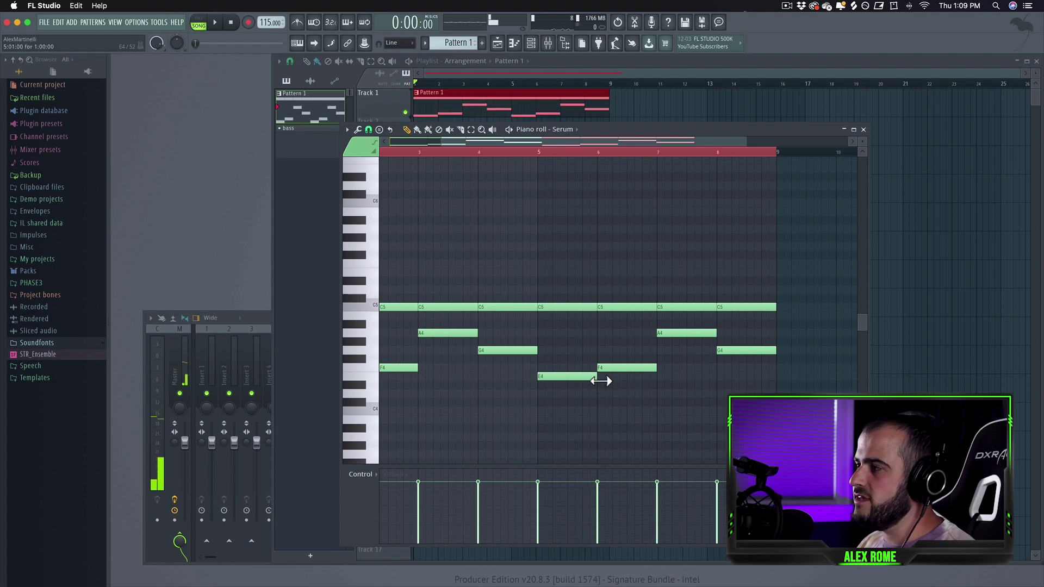
pyautogui.moveTo(577, 380); pyautogui.dragTo(593, 409)
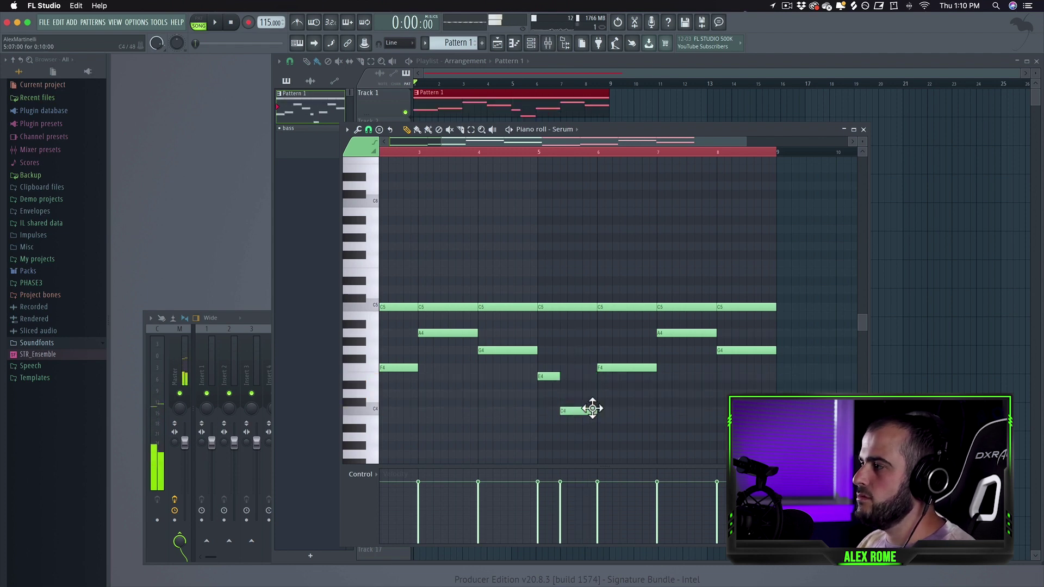
pyautogui.click(613, 368)
pyautogui.hscroll(-3, 624, 377)
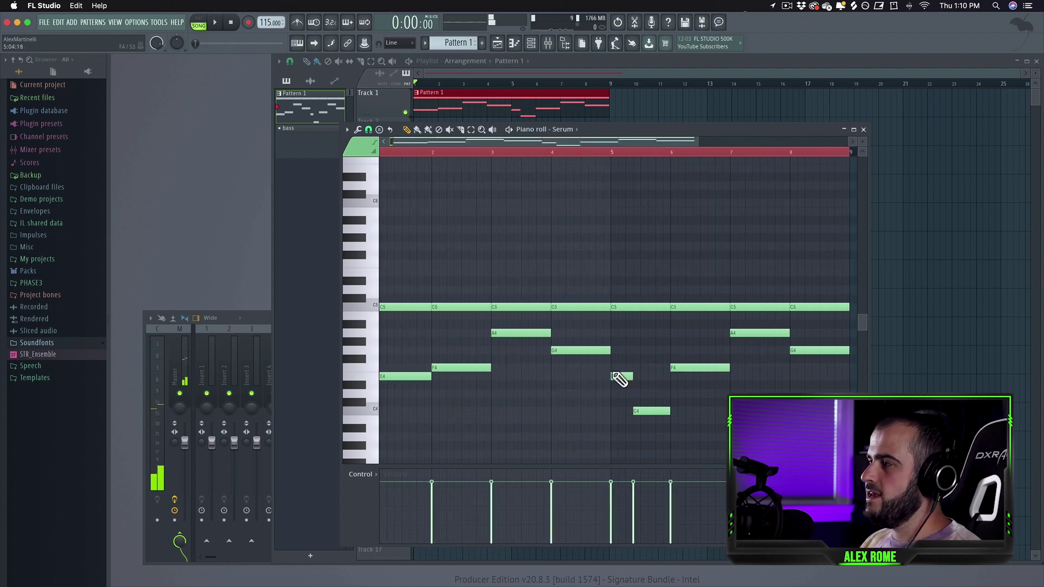
pyautogui.scroll(-2, 620, 379)
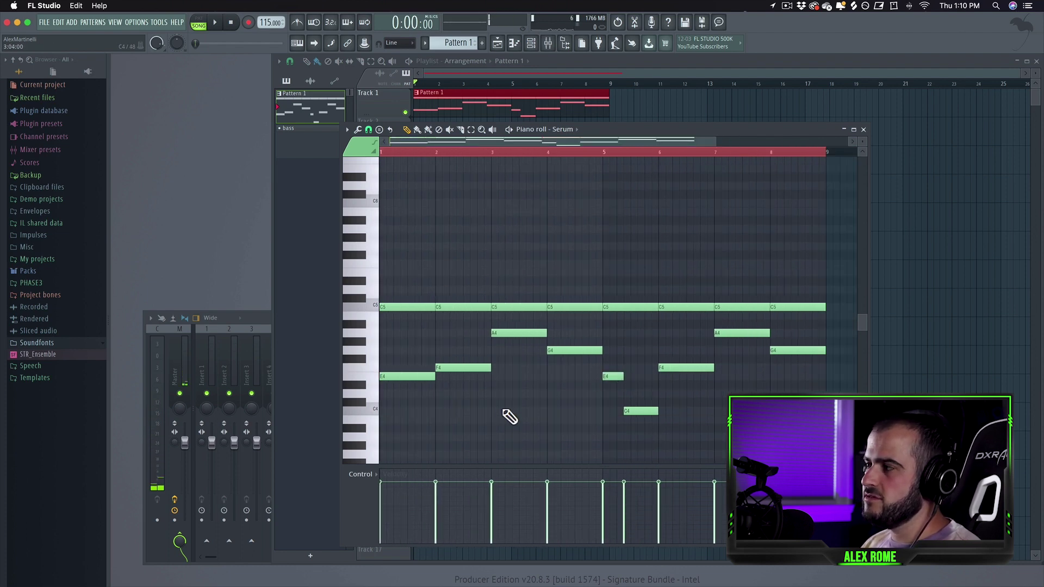
pyautogui.press('space')
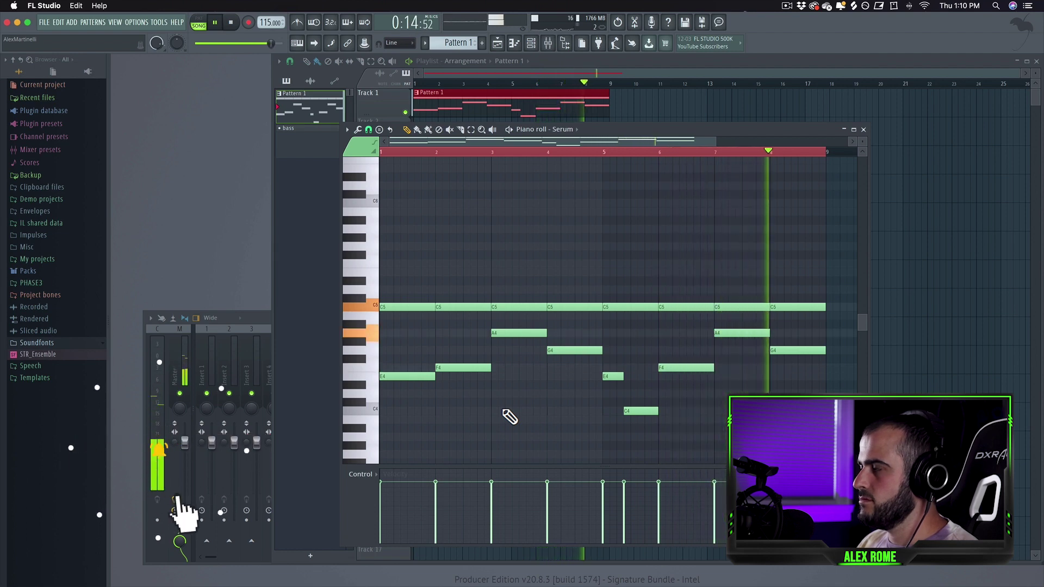
pyautogui.press('space')
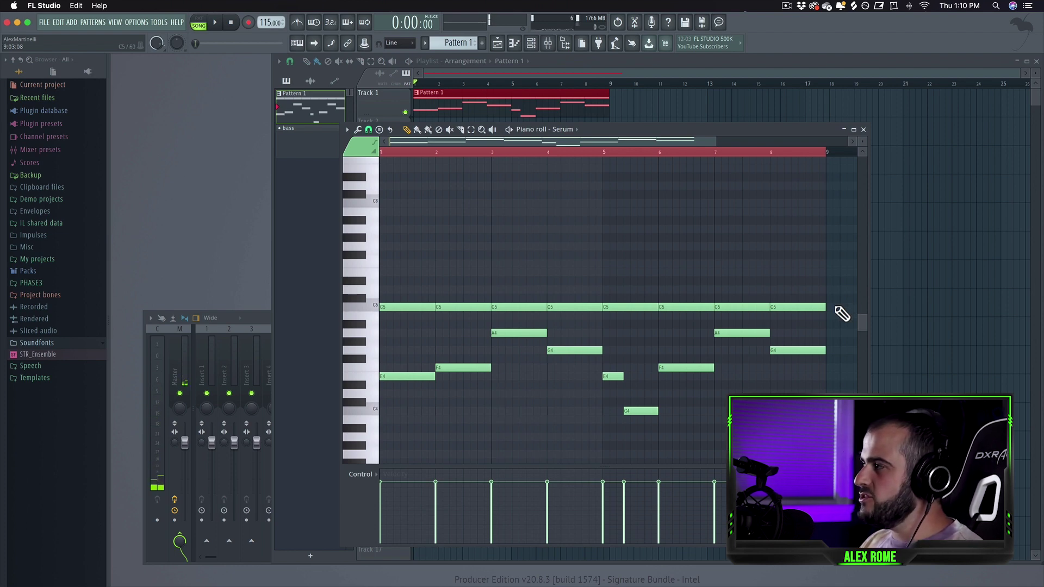
# Erase all eight repeated C5 notes, keeping only the lower line
pyautogui.rightClick(798, 307)
pyautogui.rightClick(741, 307)
pyautogui.rightClick(426, 307)
pyautogui.rightClick(463, 307)
pyautogui.rightClick(516, 307)
pyautogui.rightClick(571, 307)
pyautogui.rightClick(626, 307)
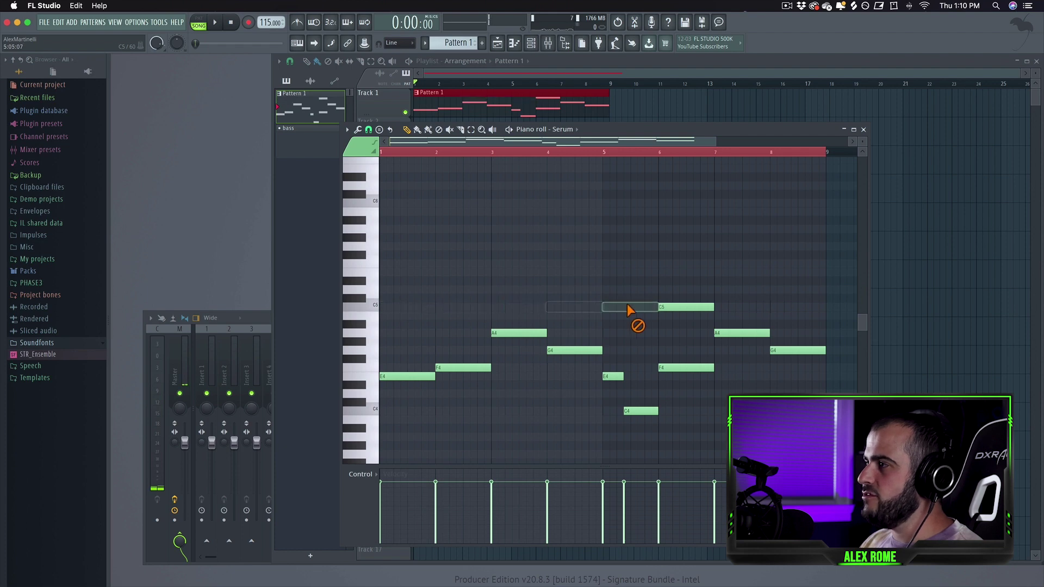
pyautogui.rightClick(685, 307)
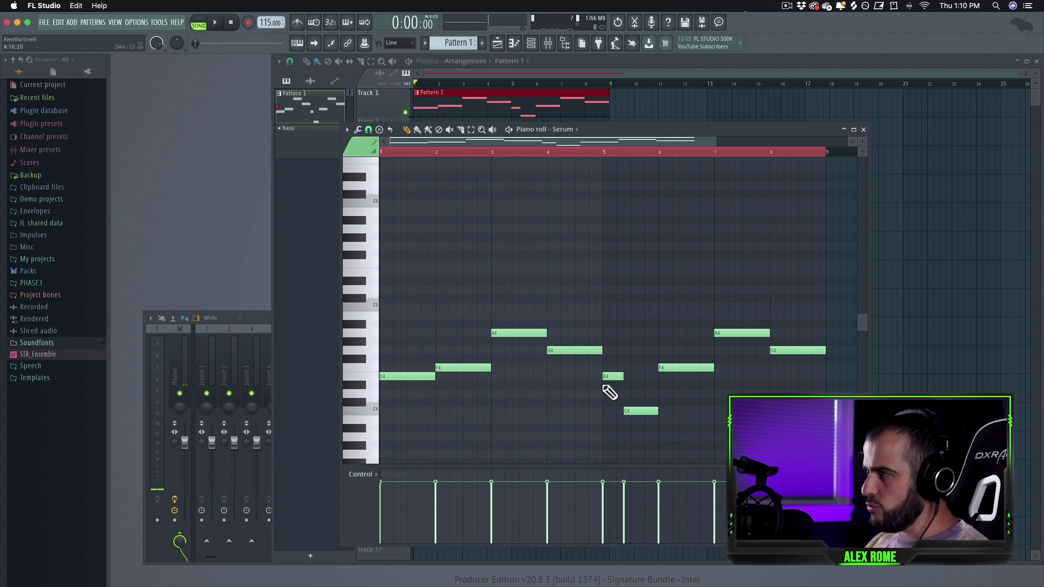
# Copy the whole lower line and place the copy a fifth higher, starting on B4 above the E4 in bar 1
pyautogui.moveTo(830, 424); pyautogui.dragTo(391, 315)
pyautogui.hotkey('ctrl', 'v')
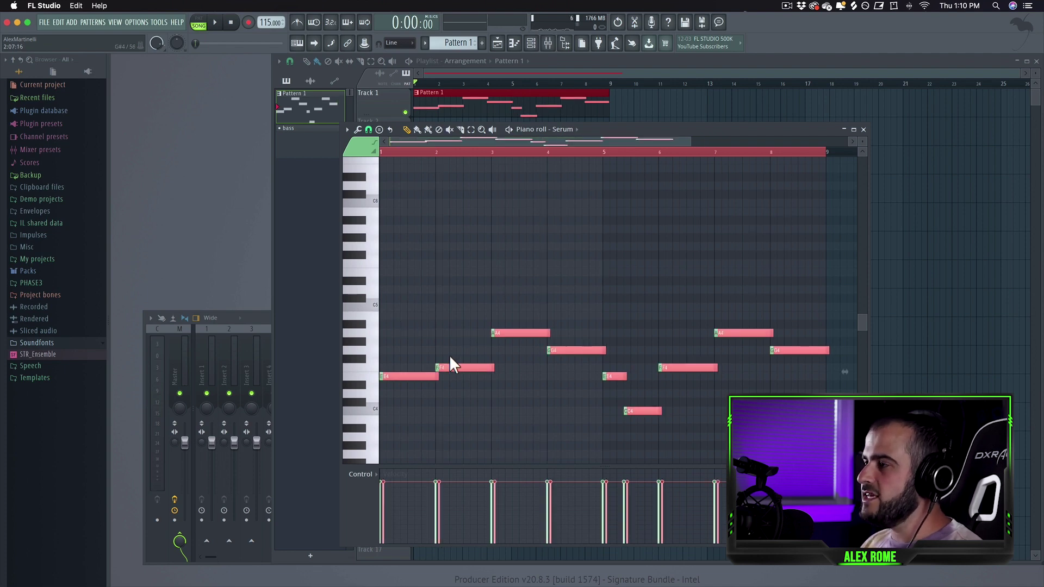
pyautogui.moveTo(409, 380); pyautogui.dragTo(407, 317)
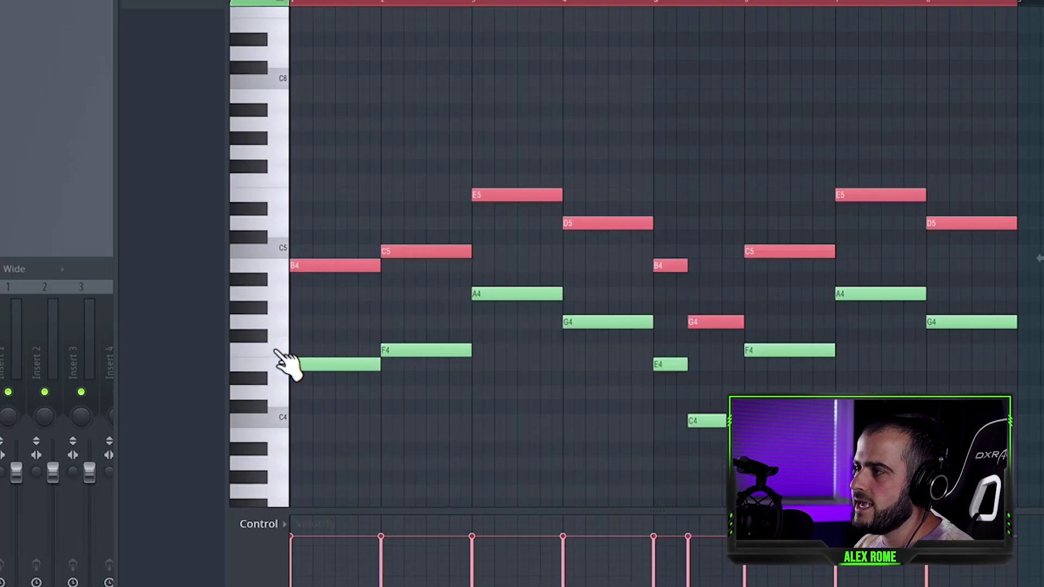
# Sound piano keys from E4 up to B4 to check the interval, and play the pattern with both lines
pyautogui.click(369, 368)
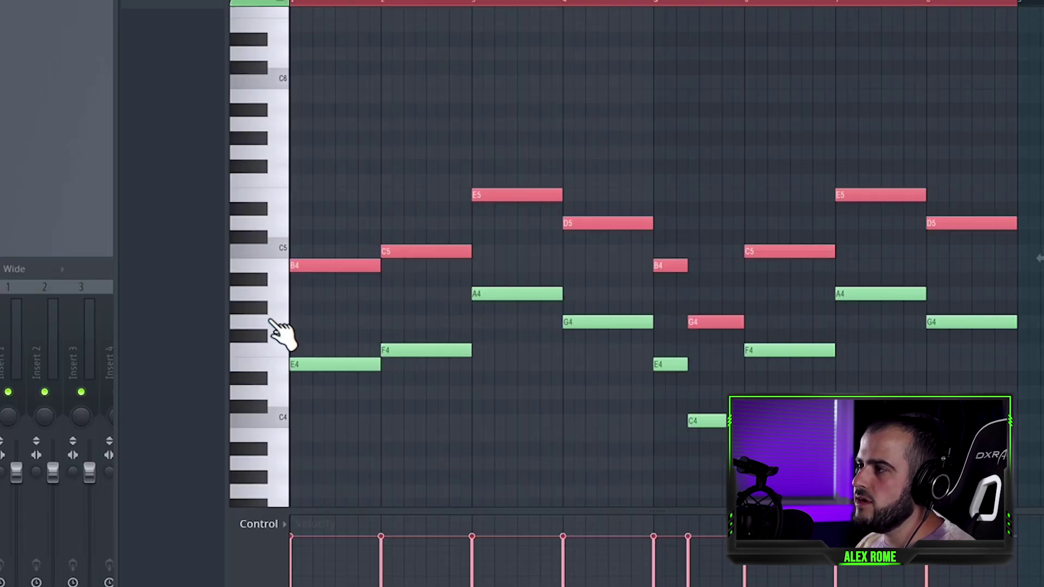
pyautogui.click(267, 279)
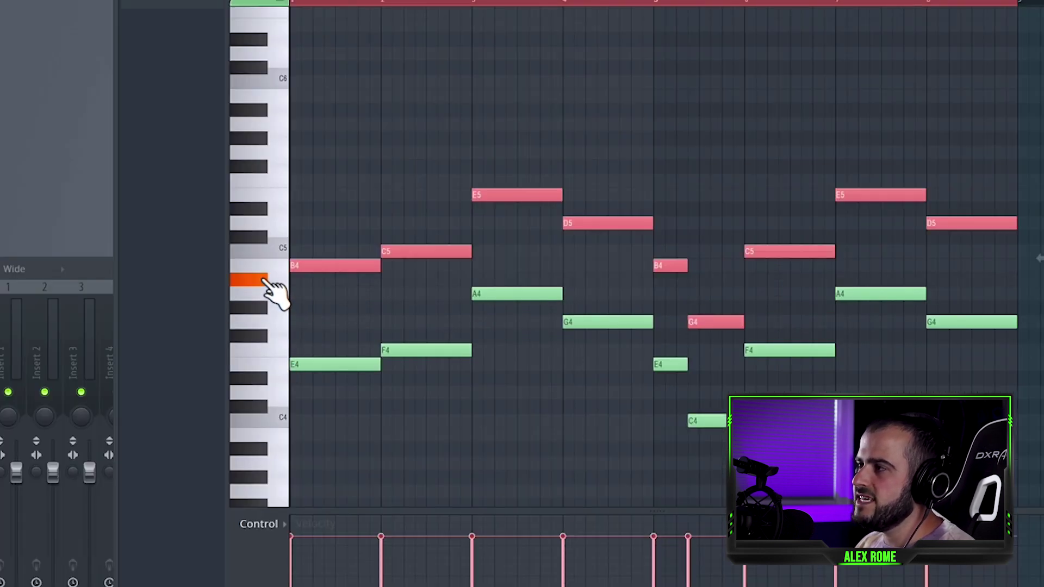
pyautogui.click(277, 265)
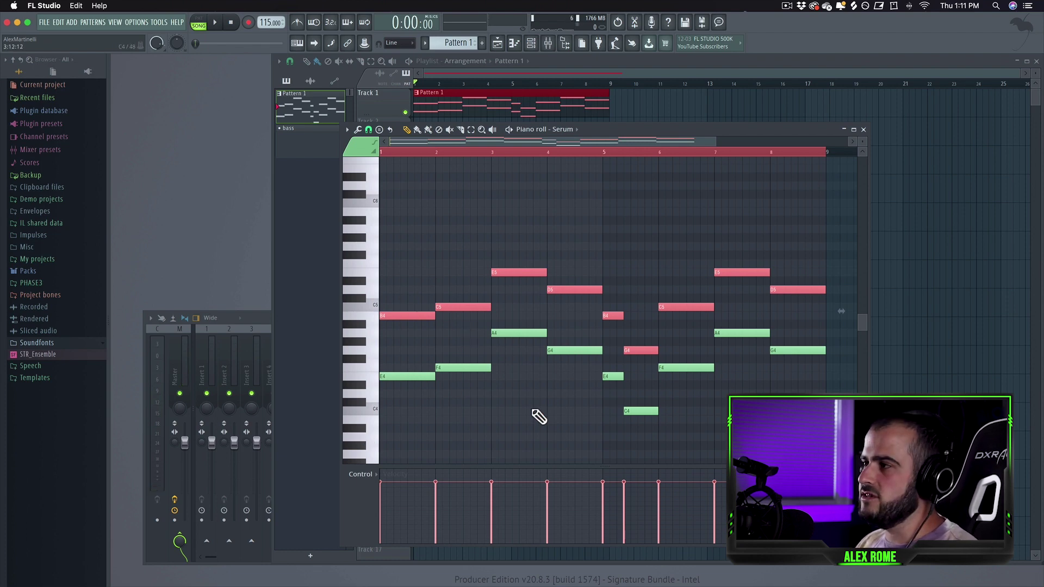
pyautogui.press('space')
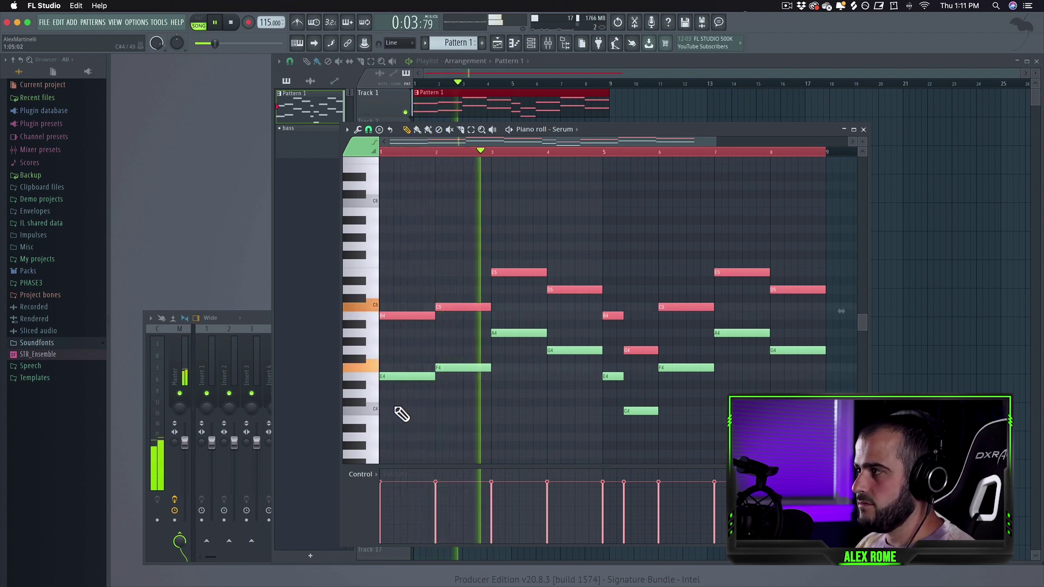
pyautogui.press('space')
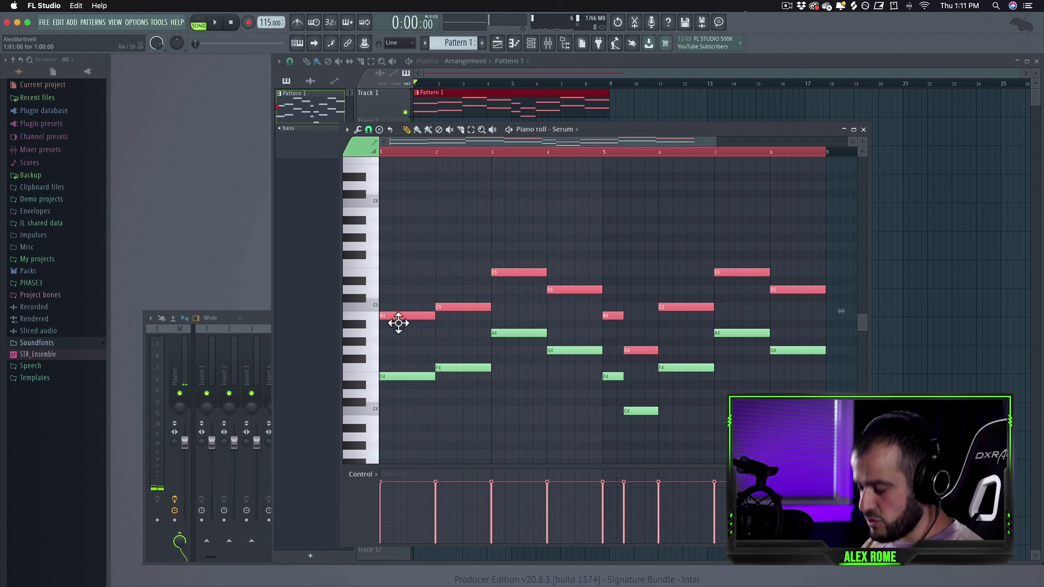
# Duplicate the upper line as a middle layer between the two lines, starting on G4 in bar 1
pyautogui.moveTo(399, 323); pyautogui.dragTo(405, 348)
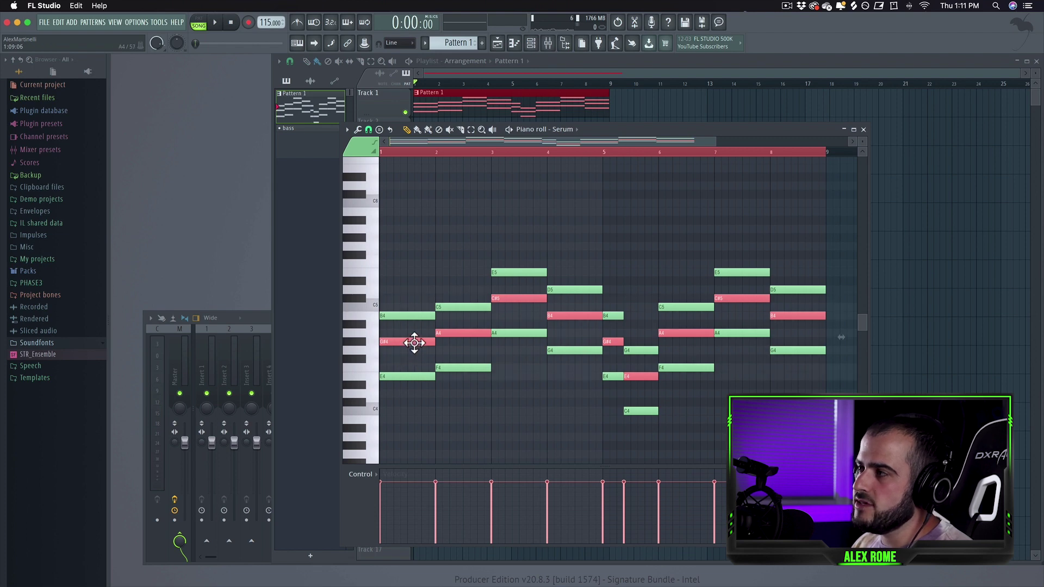
pyautogui.moveTo(414, 354)
pyautogui.mouseDown()
pyautogui.moveTo(403, 346)
pyautogui.moveTo(402, 358)
pyautogui.mouseUp()
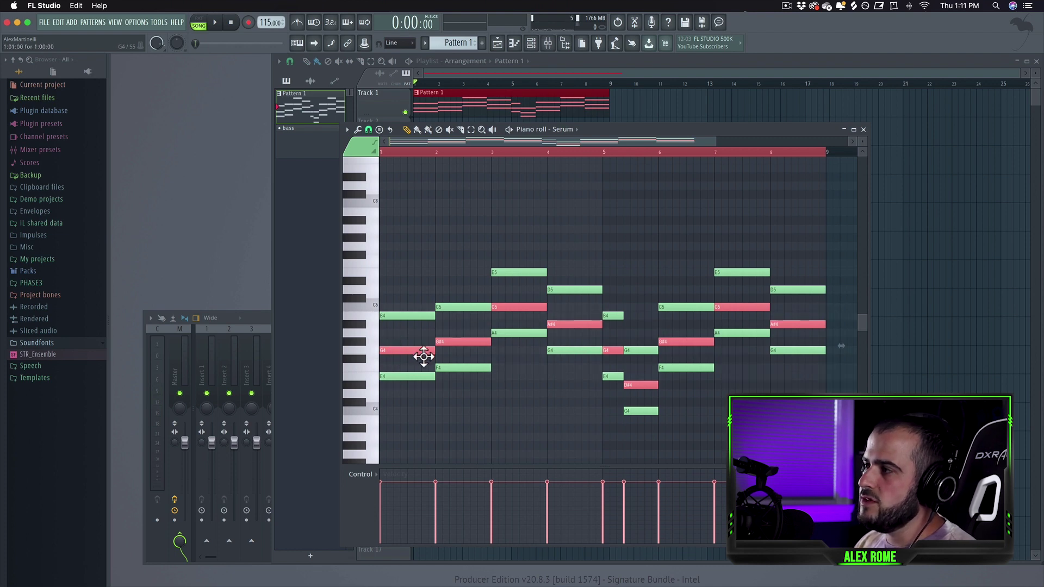
pyautogui.click(457, 348)
# Raise the middle chord notes to A4 in bar 2 and B4 in bar 4, auditioning the bar 3 note
pyautogui.click(458, 348)
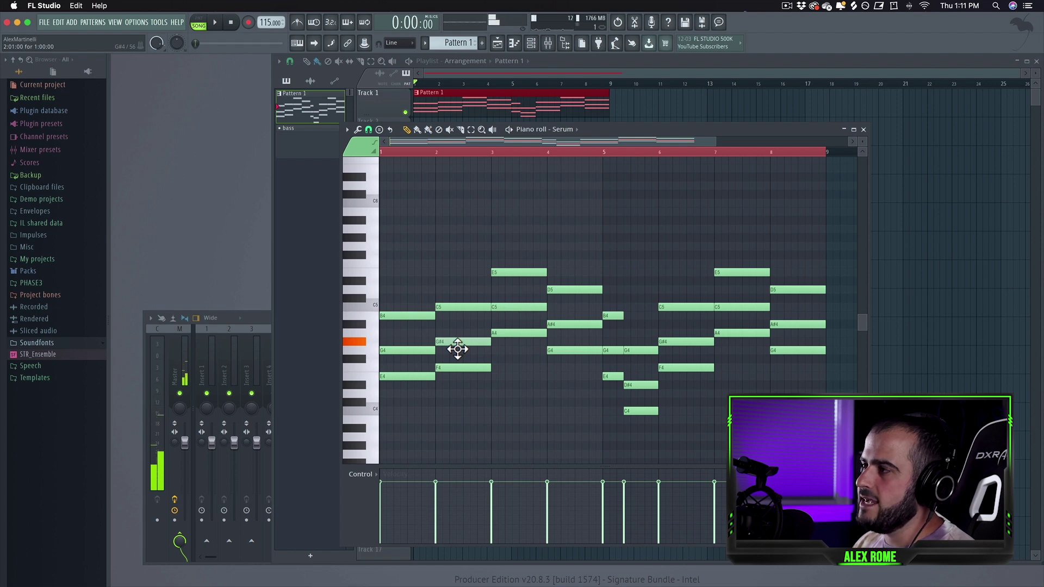
pyautogui.moveTo(457, 349); pyautogui.dragTo(457, 336)
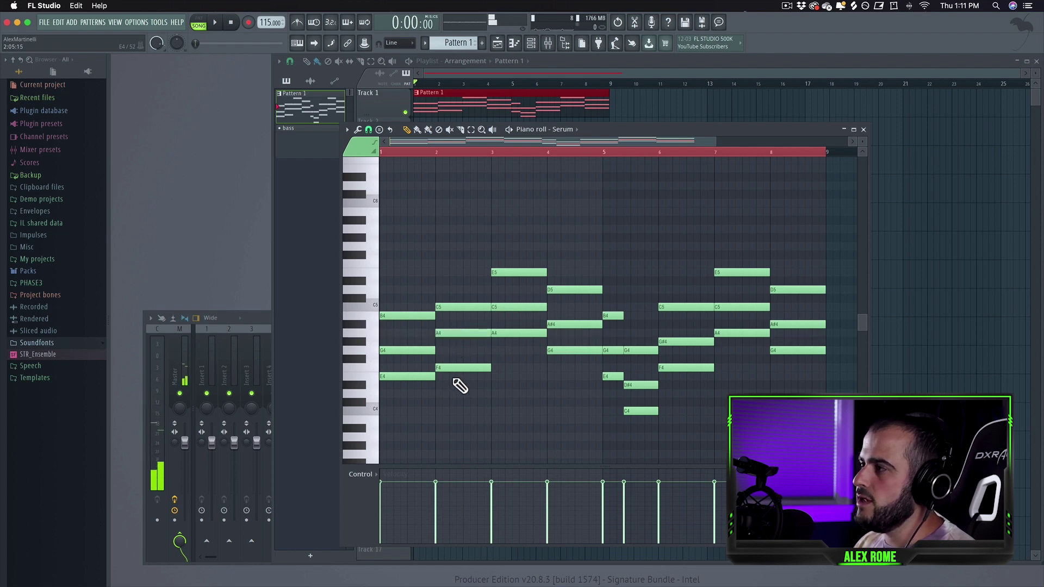
pyautogui.click(523, 312)
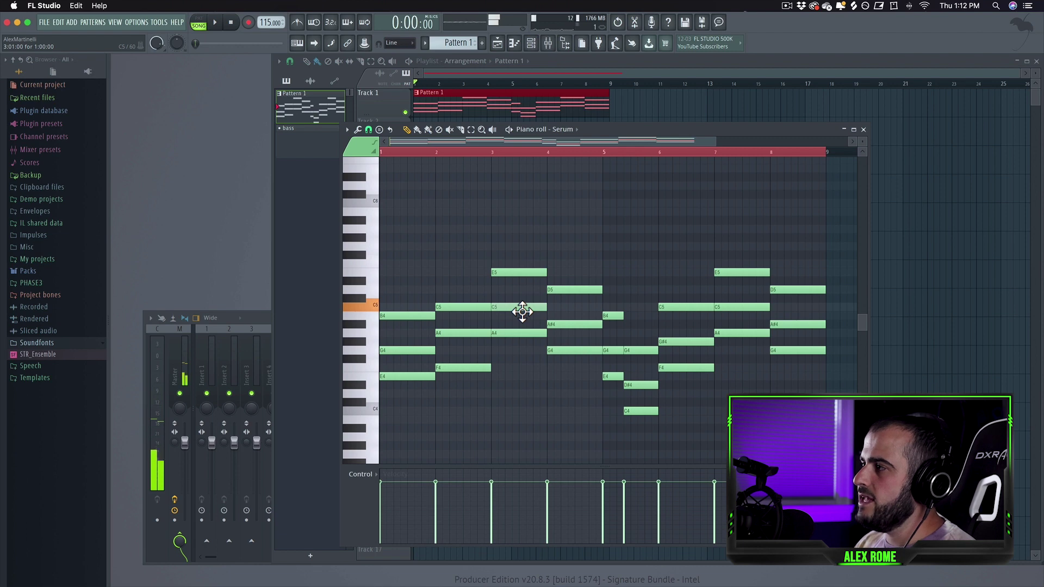
pyautogui.click(576, 332)
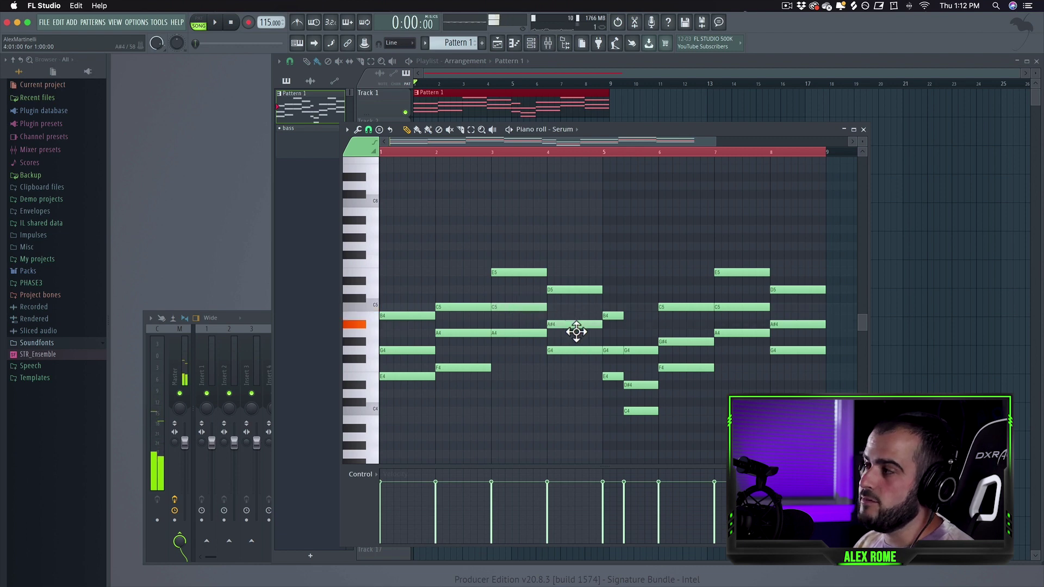
pyautogui.moveTo(576, 326); pyautogui.dragTo(575, 319)
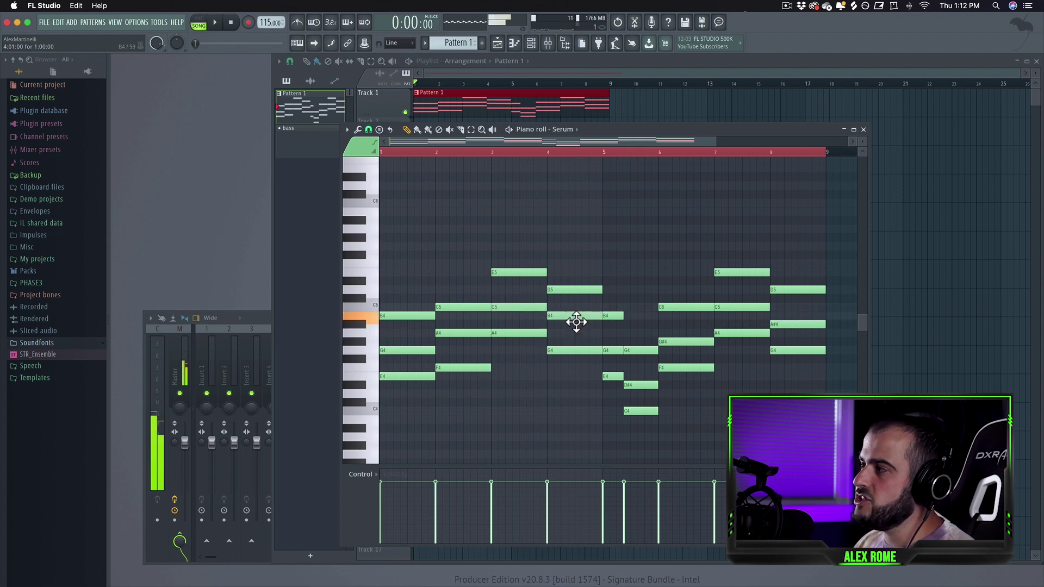
# Raise the middle notes to E4 over the C4 in bar 5, A4 in bar 6 and B4 in bar 8, and play the chords
pyautogui.click(615, 354)
pyautogui.moveTo(640, 390); pyautogui.dragTo(638, 381)
pyautogui.click(684, 344)
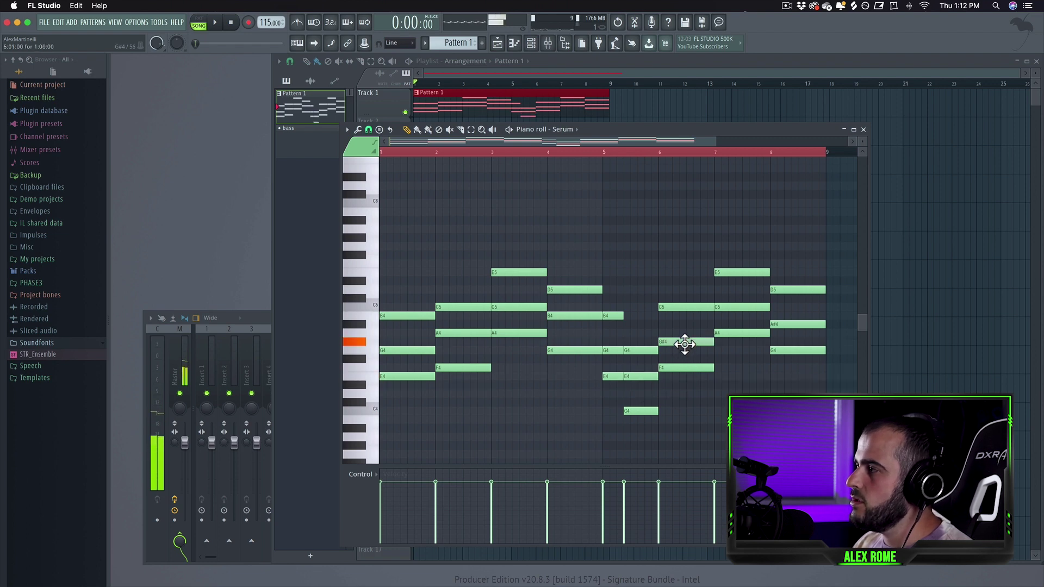
pyautogui.moveTo(684, 343); pyautogui.dragTo(683, 334)
pyautogui.click(739, 310)
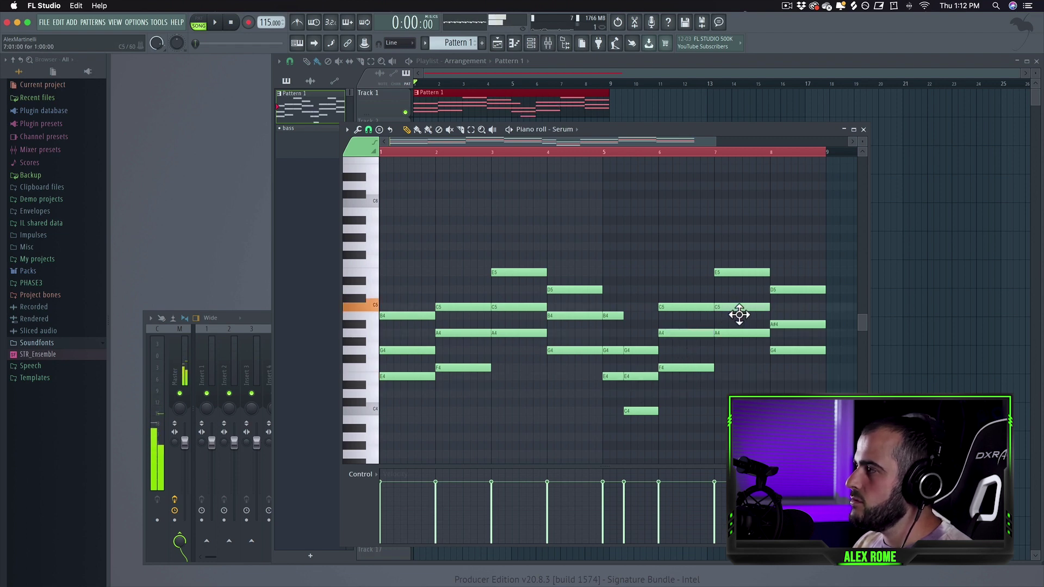
pyautogui.click(800, 326)
pyautogui.moveTo(800, 323); pyautogui.dragTo(800, 316)
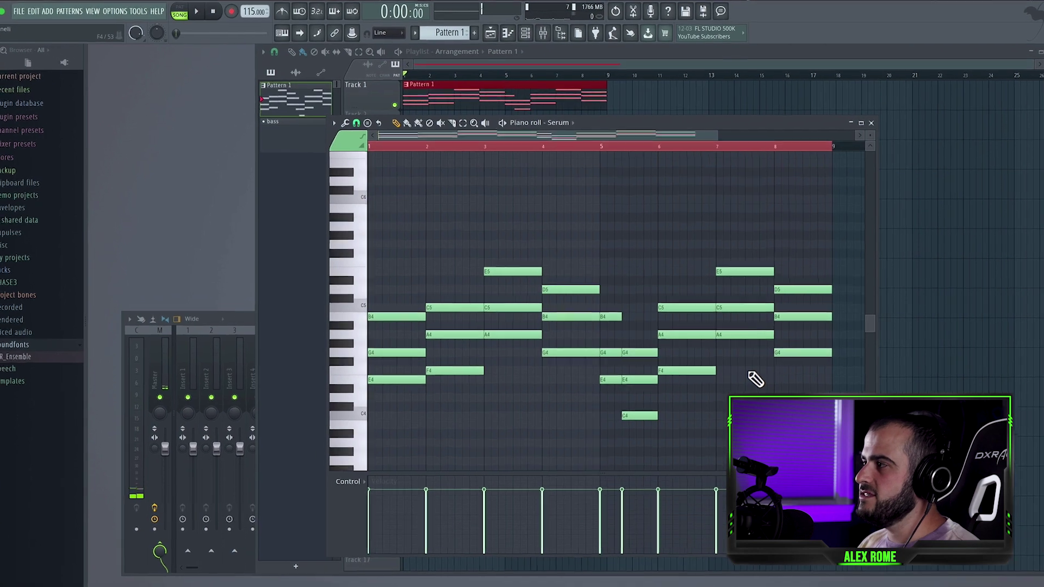
pyautogui.press('space')
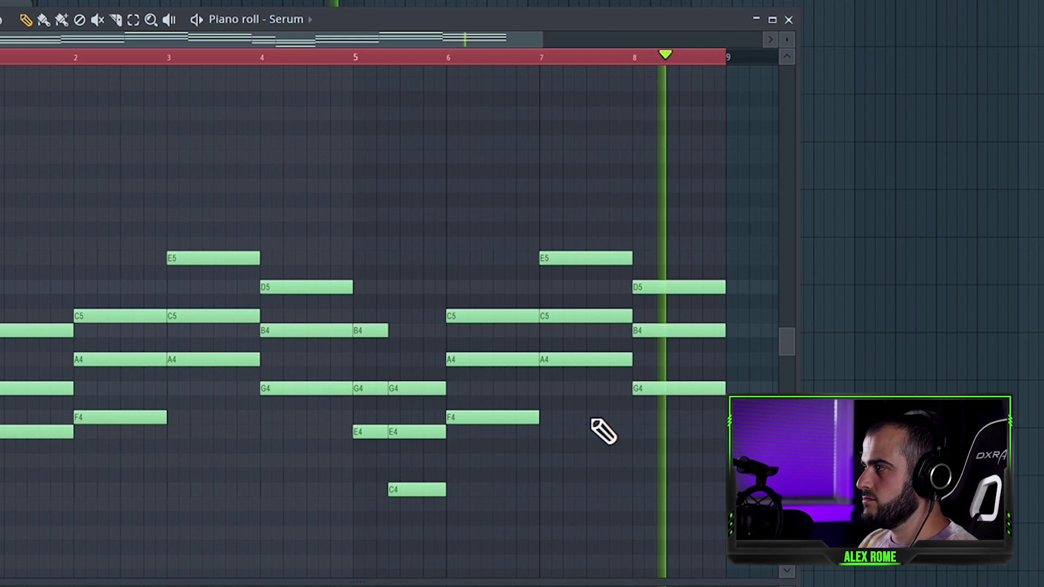
pyautogui.press('space')
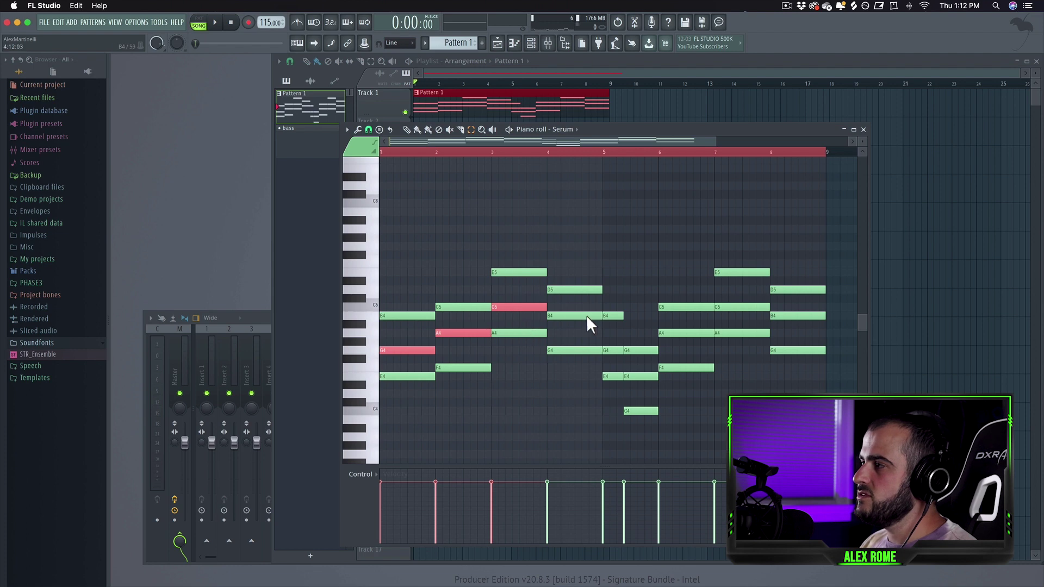
# Select the middle note of every chord, move these notes up one octave starting on G5, and play the pattern
pyautogui.keyDown('ctrl'); pyautogui.click(648, 375); pyautogui.keyUp('ctrl')
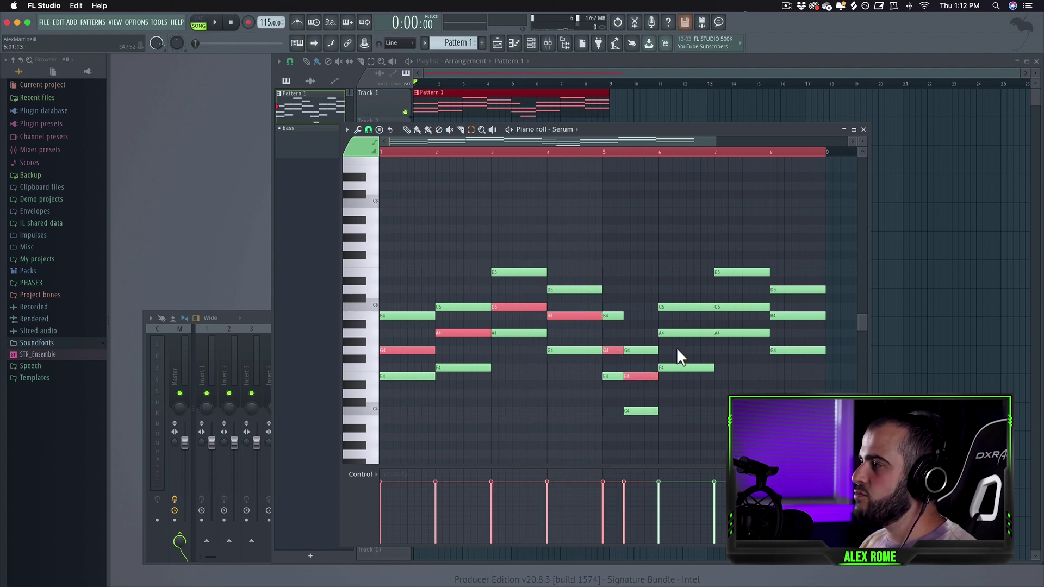
pyautogui.keyDown('ctrl'); pyautogui.click(689, 326); pyautogui.keyUp('ctrl')
pyautogui.keyDown('ctrl'); pyautogui.click(737, 306); pyautogui.keyUp('ctrl')
pyautogui.keyDown('ctrl'); pyautogui.click(783, 315); pyautogui.keyUp('ctrl')
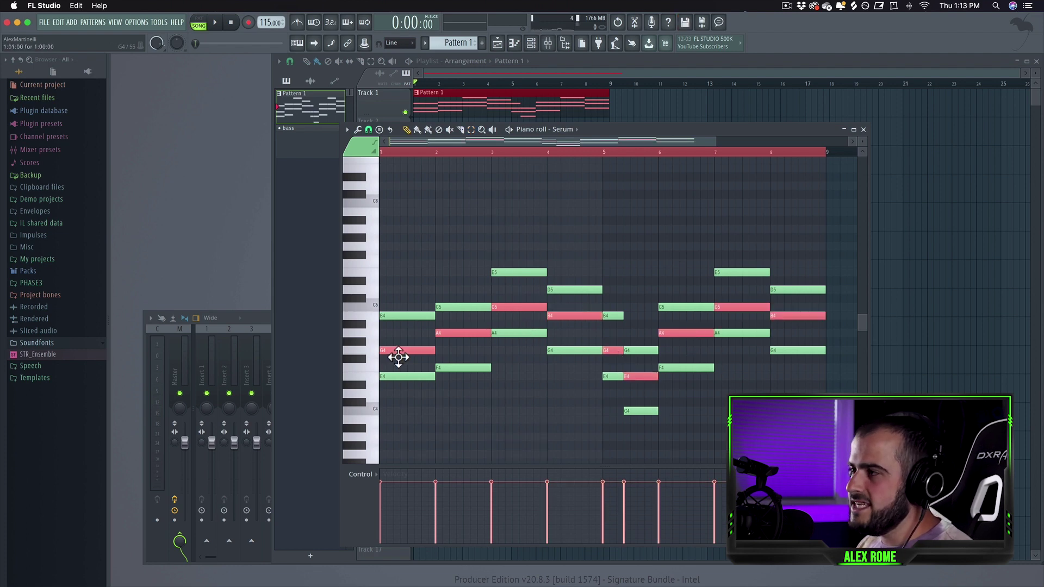
pyautogui.moveTo(399, 357); pyautogui.dragTo(397, 249)
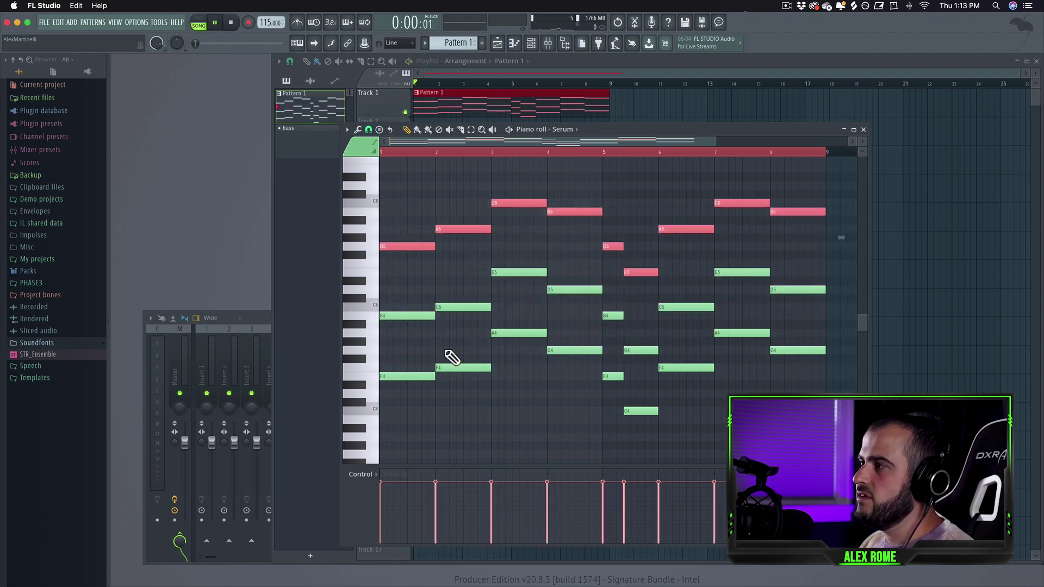
pyautogui.press('space')
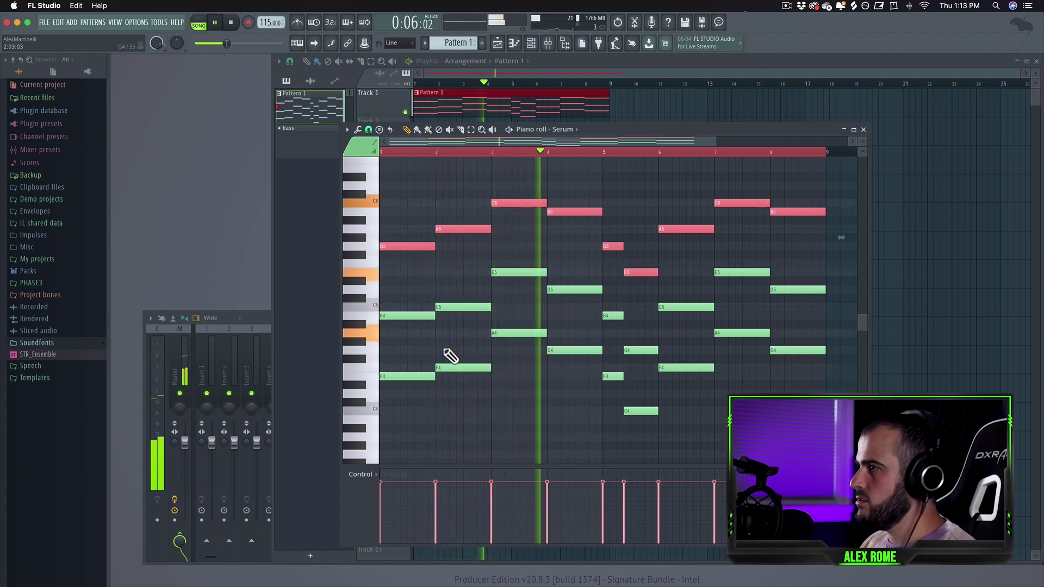
pyautogui.press('space')
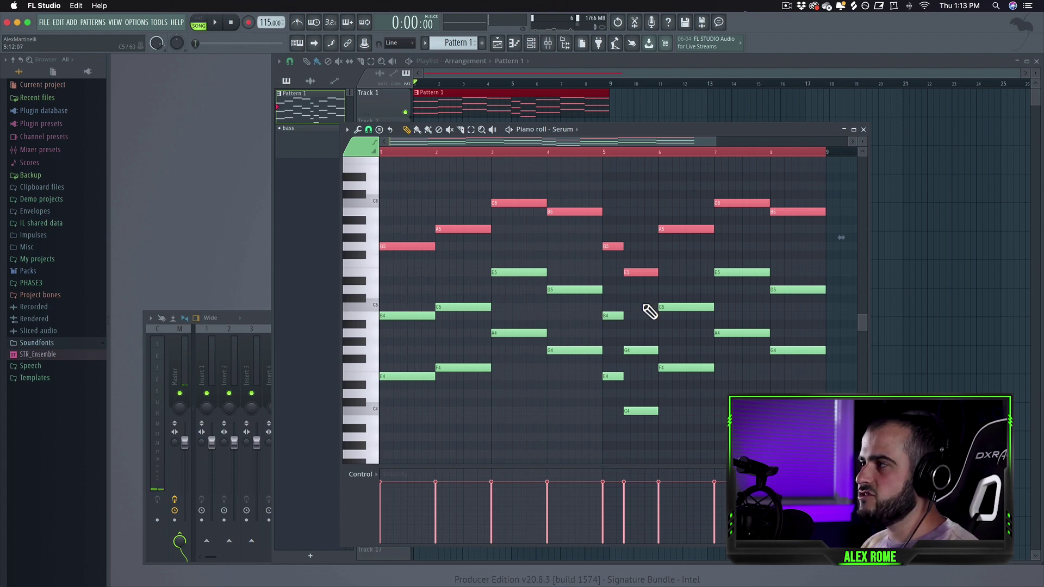
# Add a one-bar C5 to the chord in bar 1 and play the pattern
pyautogui.click(389, 309)
pyautogui.click(392, 308)
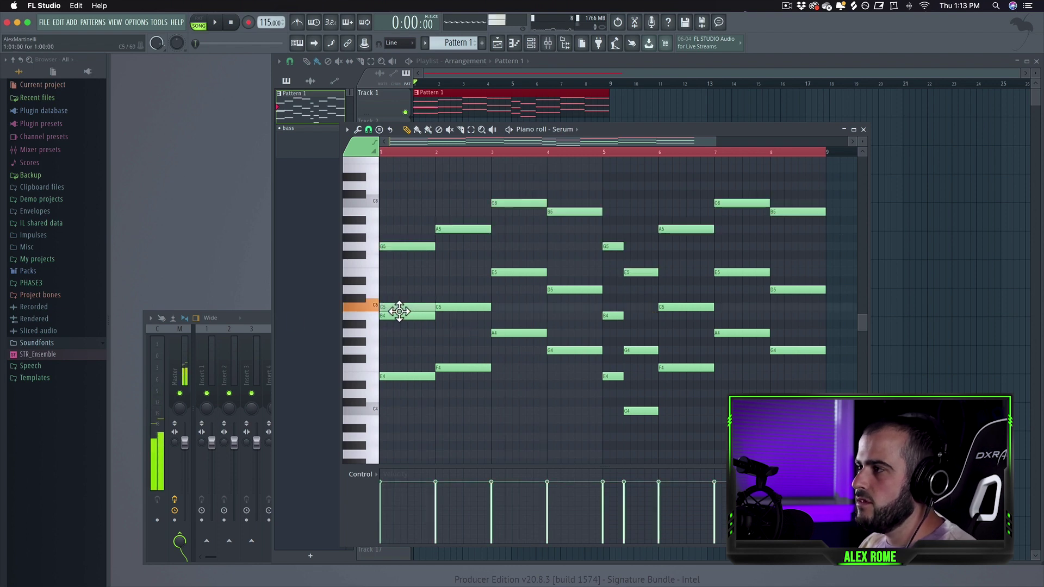
pyautogui.press('space')
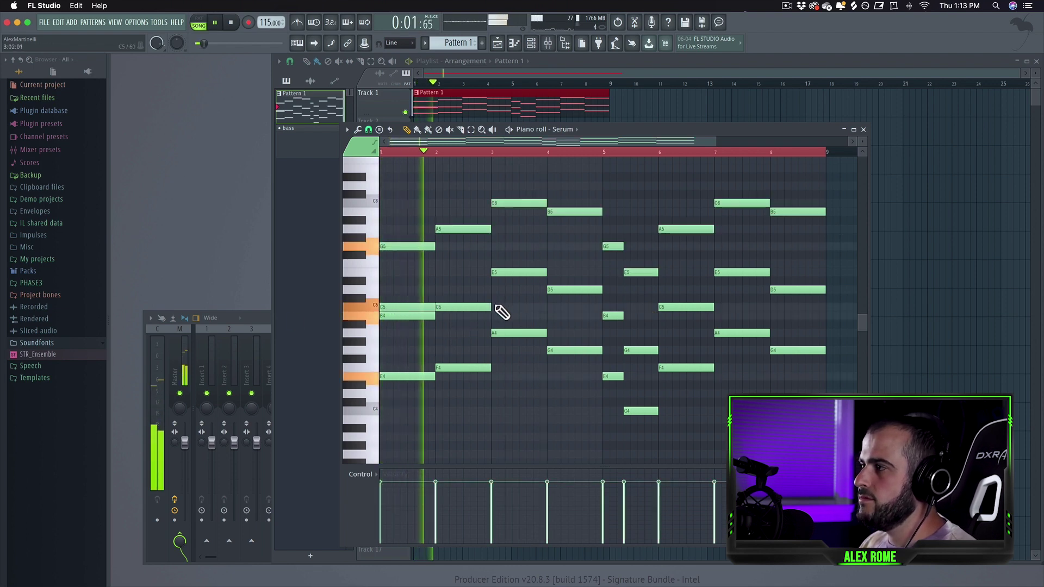
# Add C5 notes matching the chord lengths to bars 3 and 4 and to both chords in bar 5
pyautogui.click(499, 308)
pyautogui.press('space')
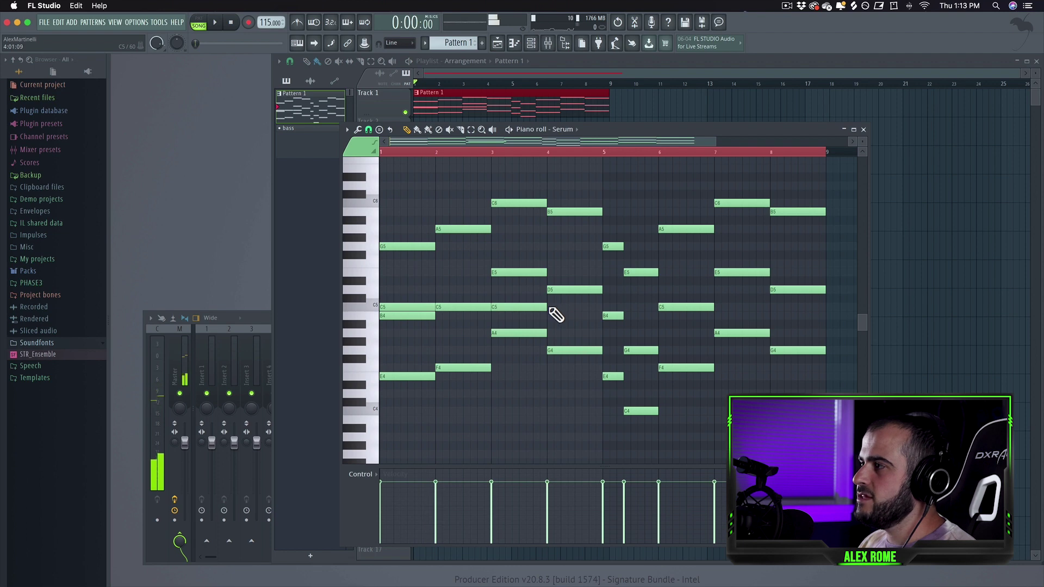
pyautogui.click(552, 308)
pyautogui.click(607, 308)
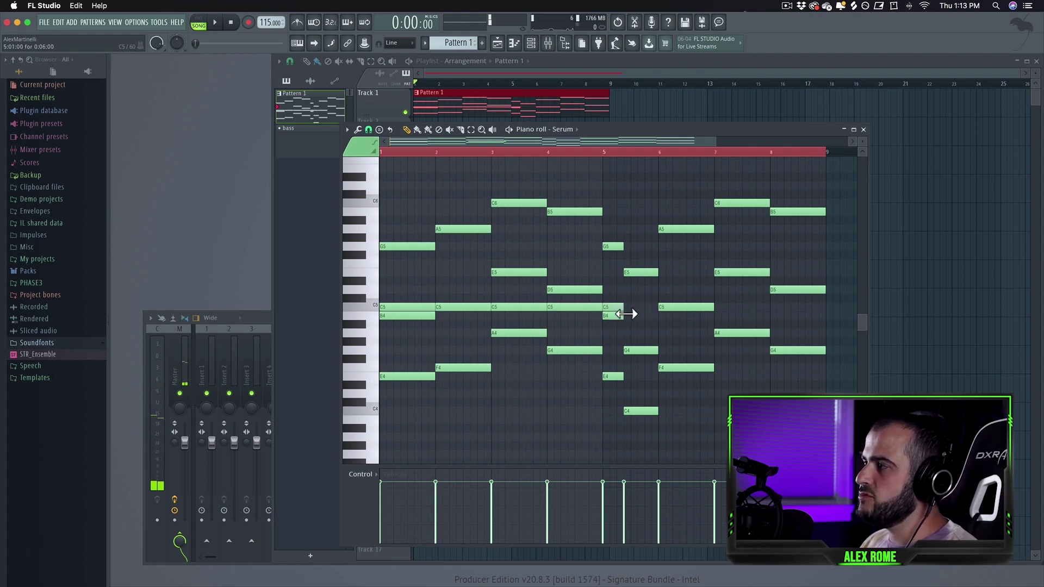
pyautogui.click(633, 308)
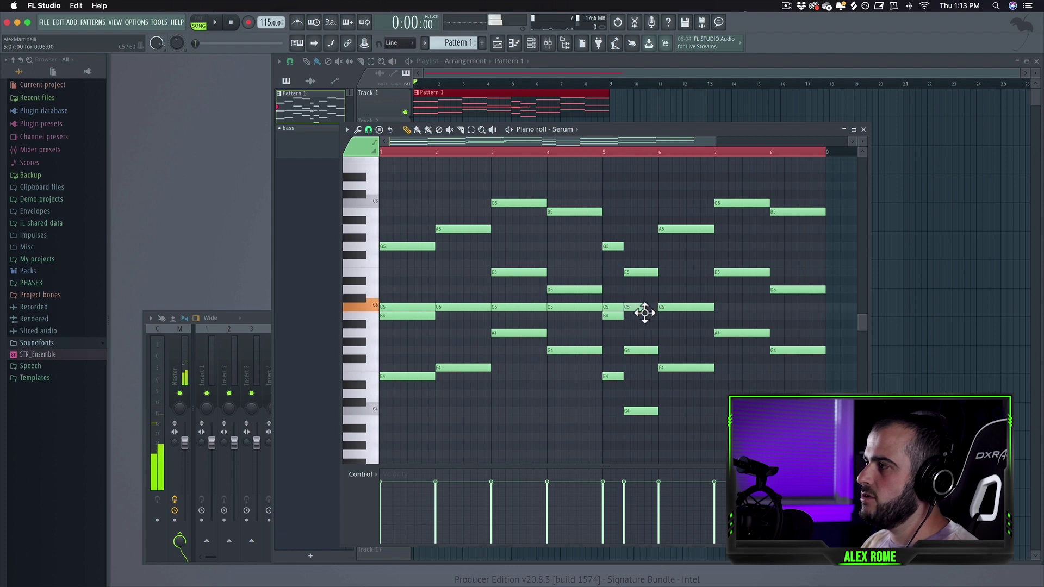
pyautogui.click(662, 309)
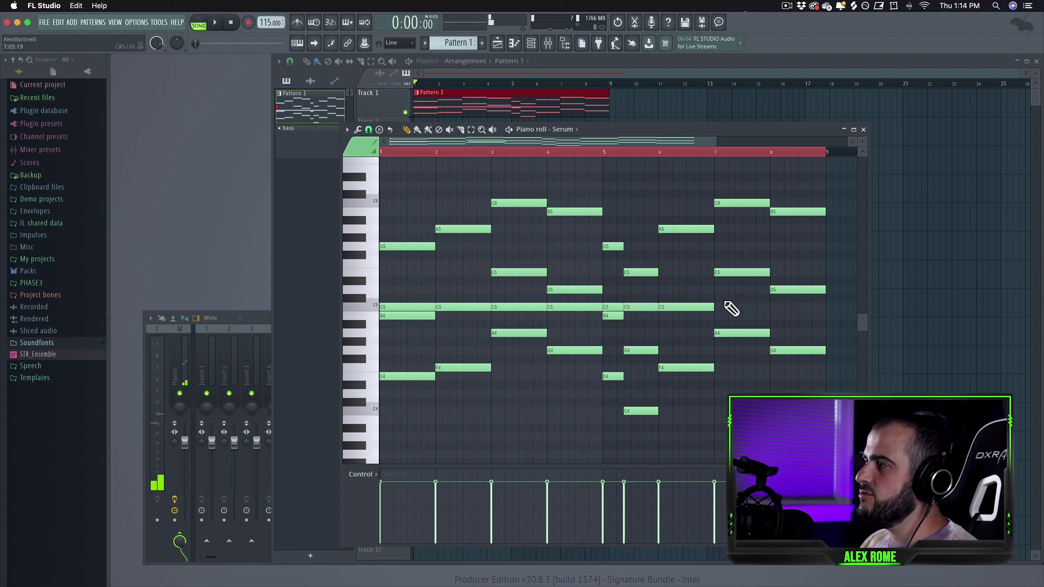
# Add one-bar C5 notes to the chords in bars 7 and 8, align them with the bar starts, and play the pattern
pyautogui.click(723, 308)
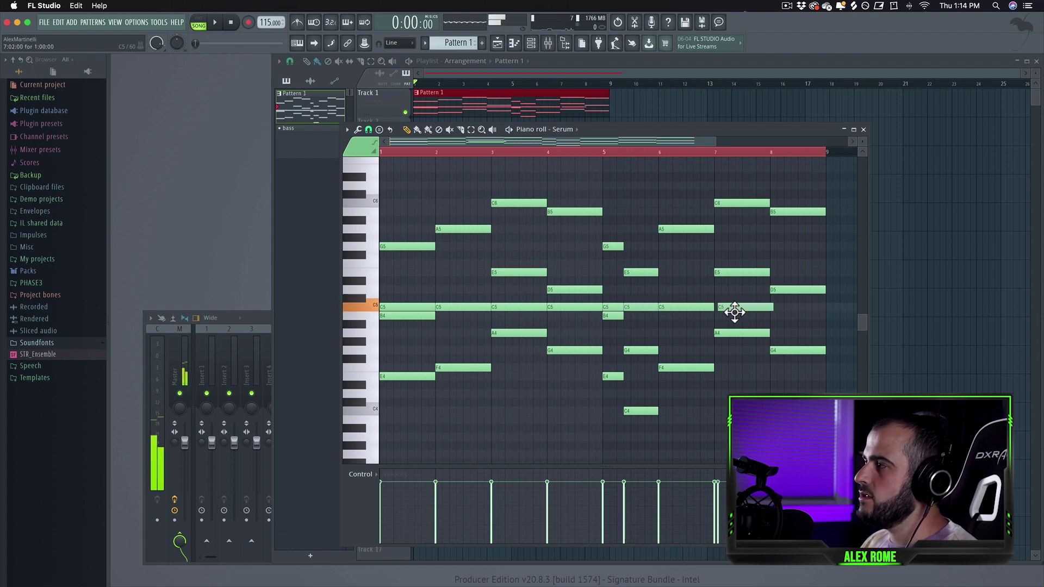
pyautogui.click(776, 309)
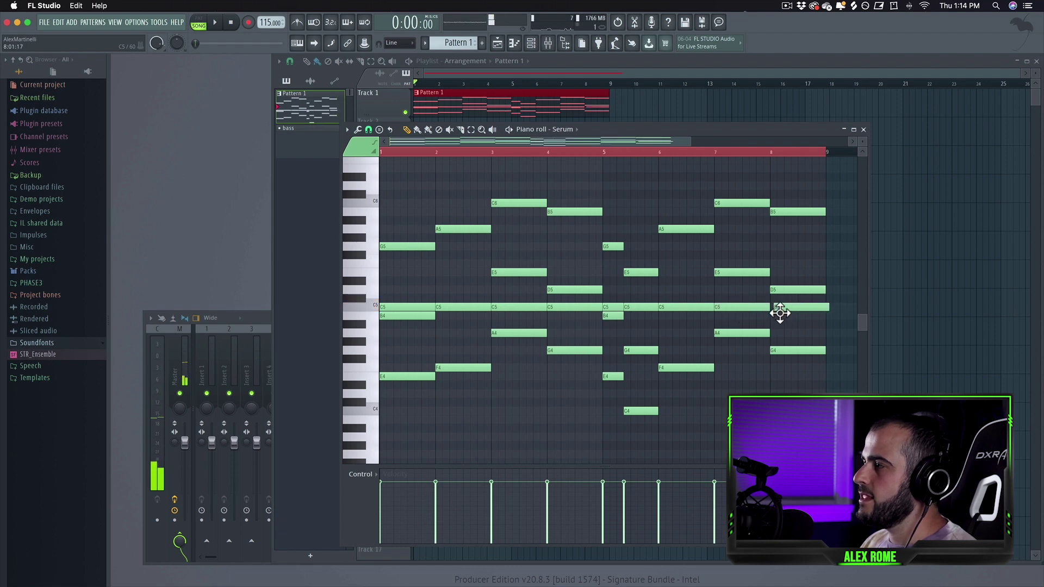
pyautogui.click(785, 311)
pyautogui.press('space')
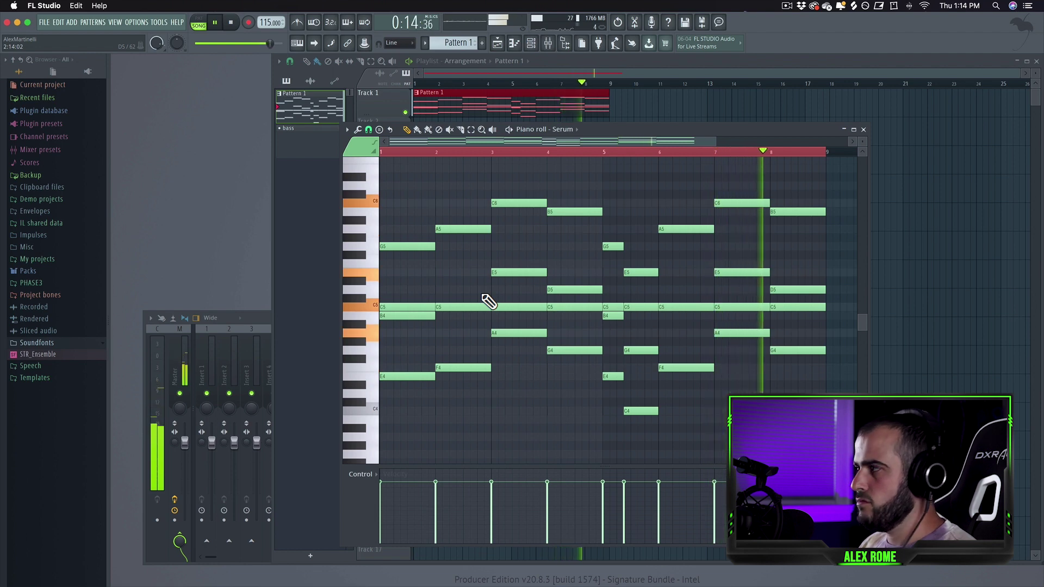
pyautogui.press('space')
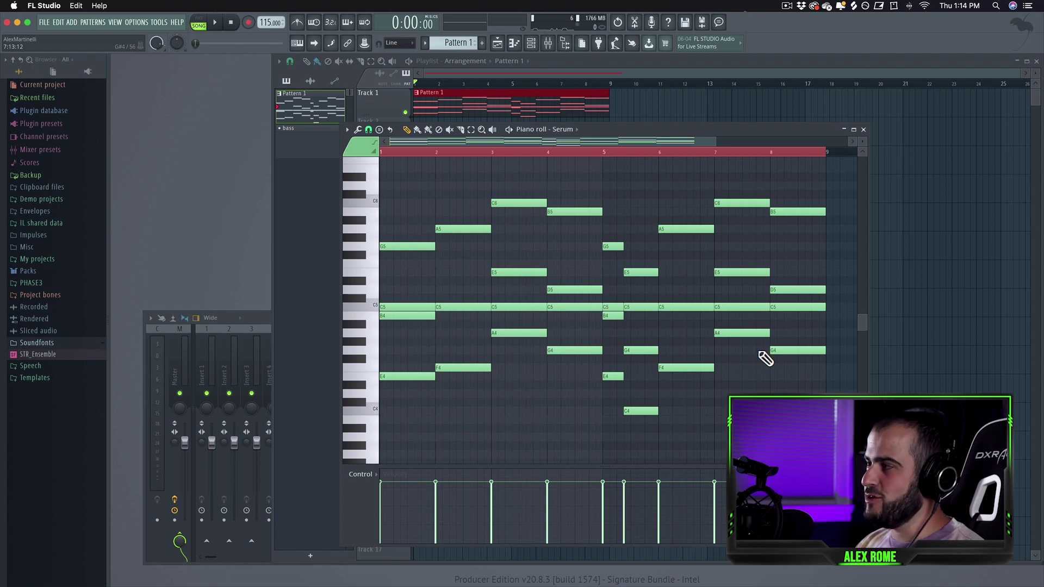
# Transpose all notes down two semitones so the first chord starts on D4, and play the pattern
pyautogui.press('super+a')
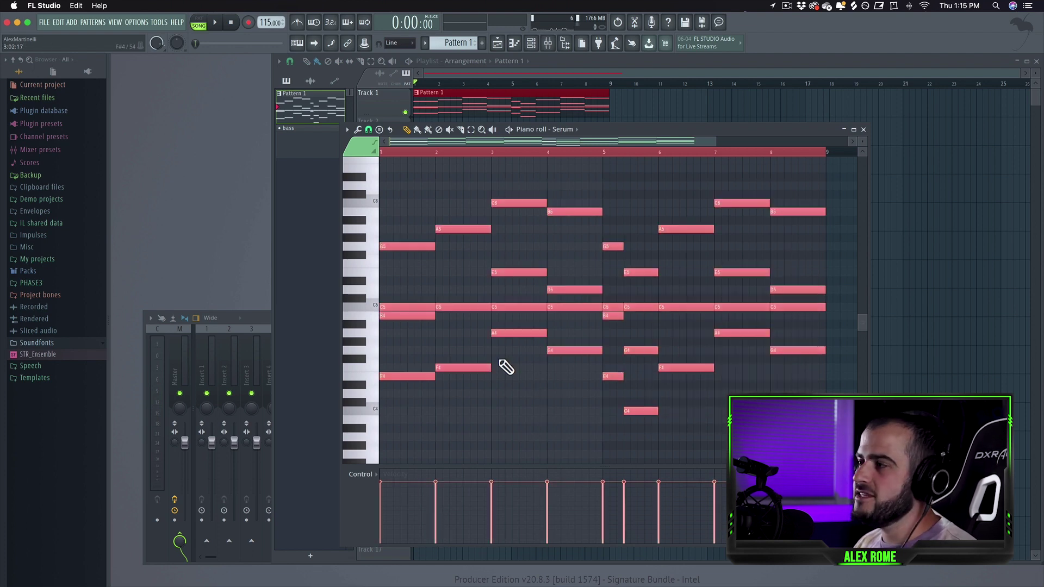
pyautogui.moveTo(398, 382); pyautogui.dragTo(401, 400)
pyautogui.press('space')
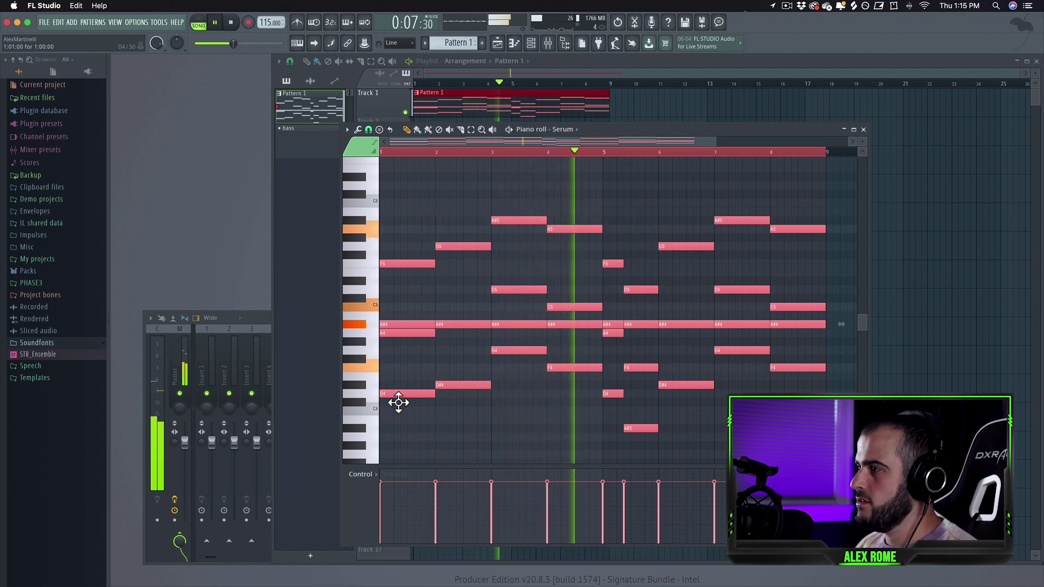
pyautogui.press('space')
# Raise all selected notes by one semitone so the first chord starts on D#4, and play the pattern
pyautogui.hotkey('shift', 'Up')
pyautogui.press('space')
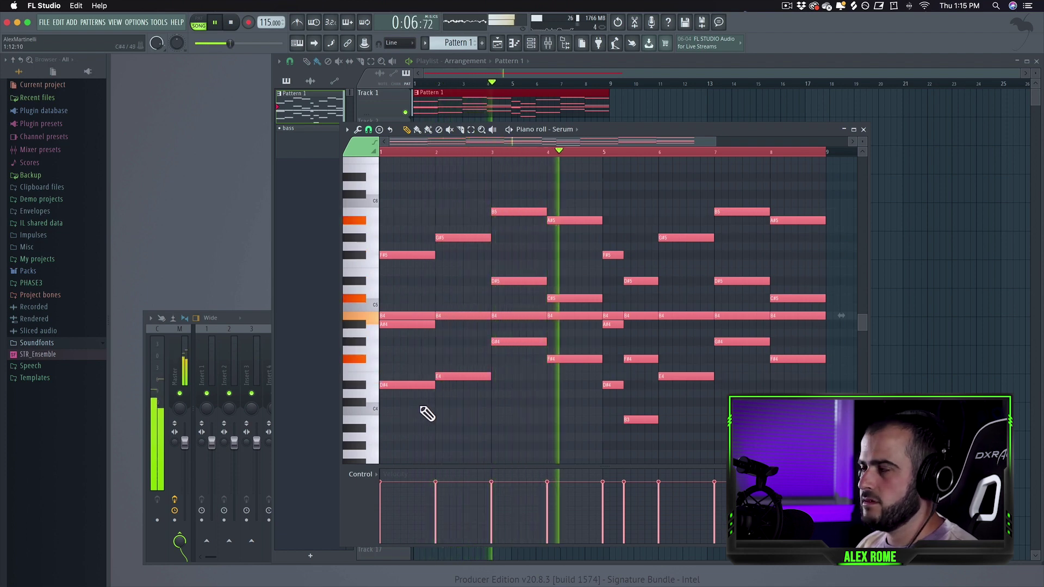
pyautogui.press('space')
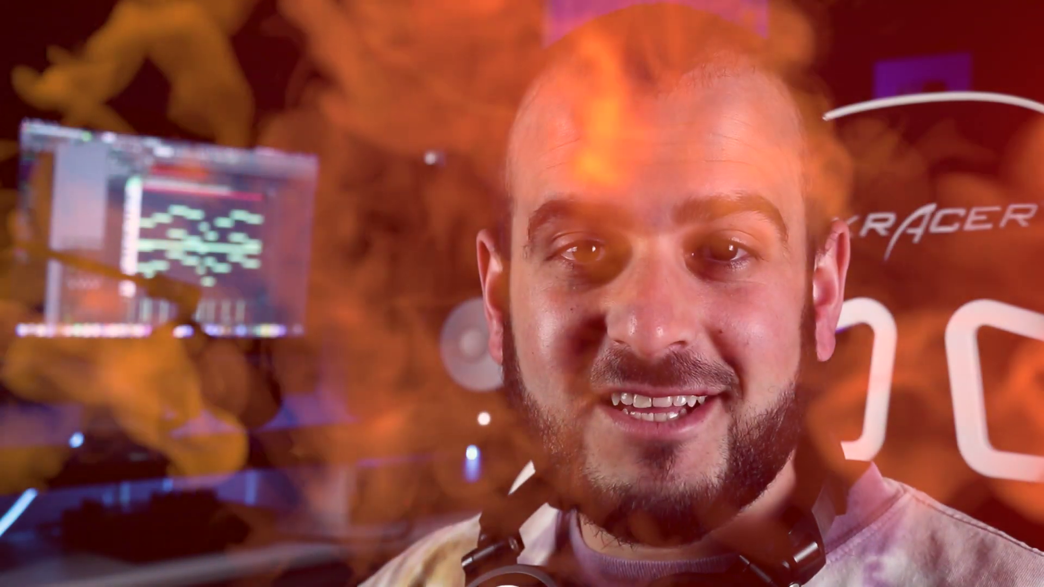